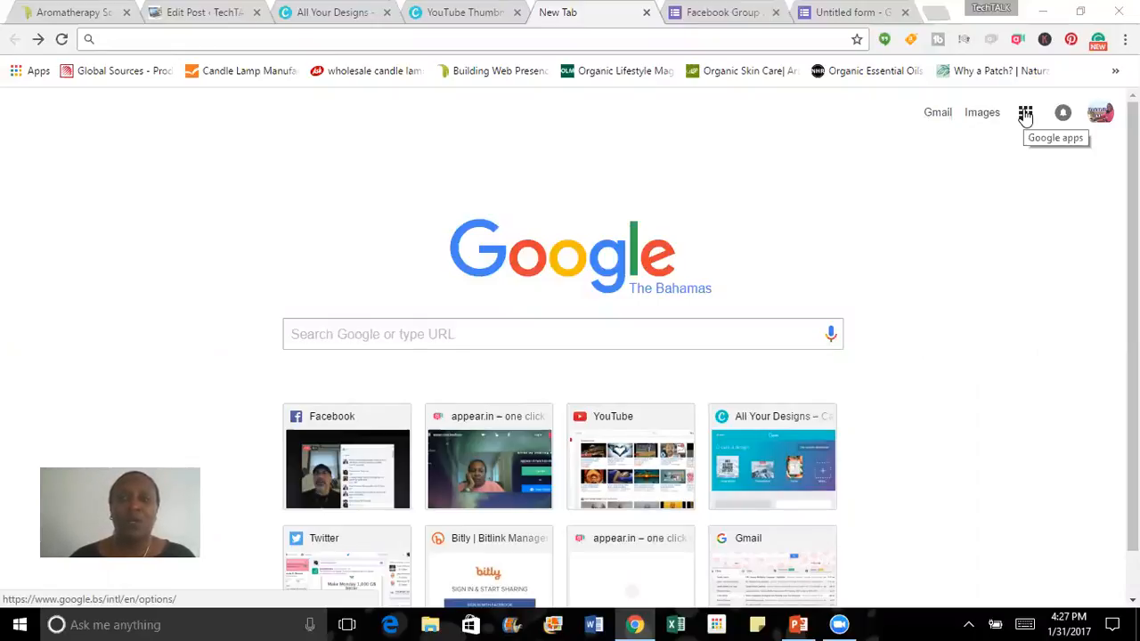
Open Google Drive from the Google apps and create a new blank Google Forms form.
{"action": "left_click", "coordinate": [1025, 114]}
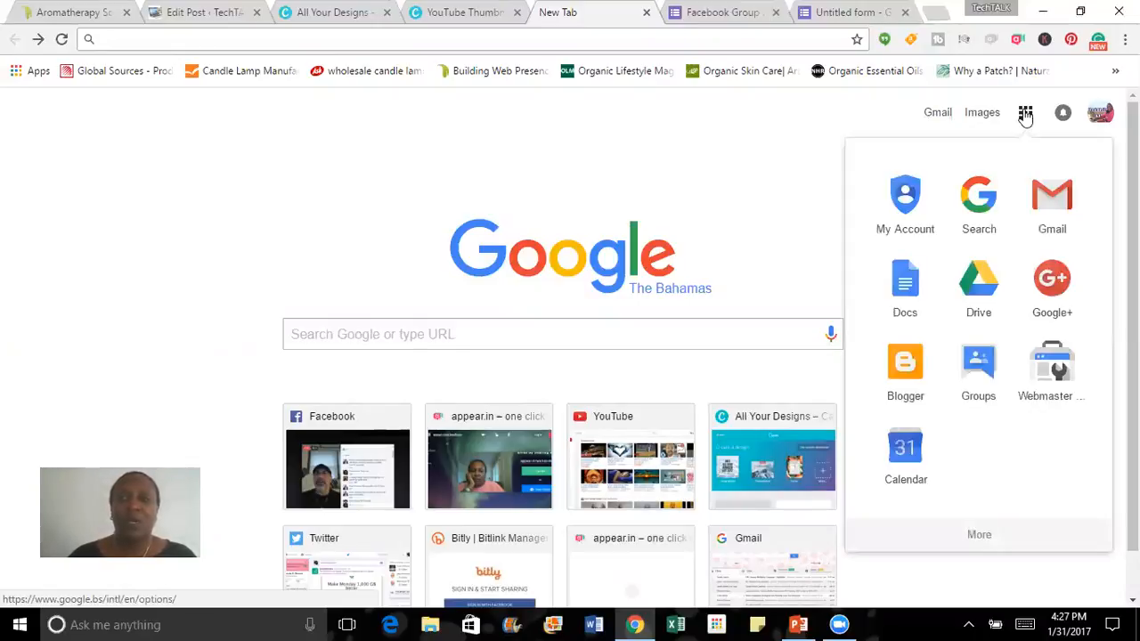
{"action": "left_click", "coordinate": [979, 287]}
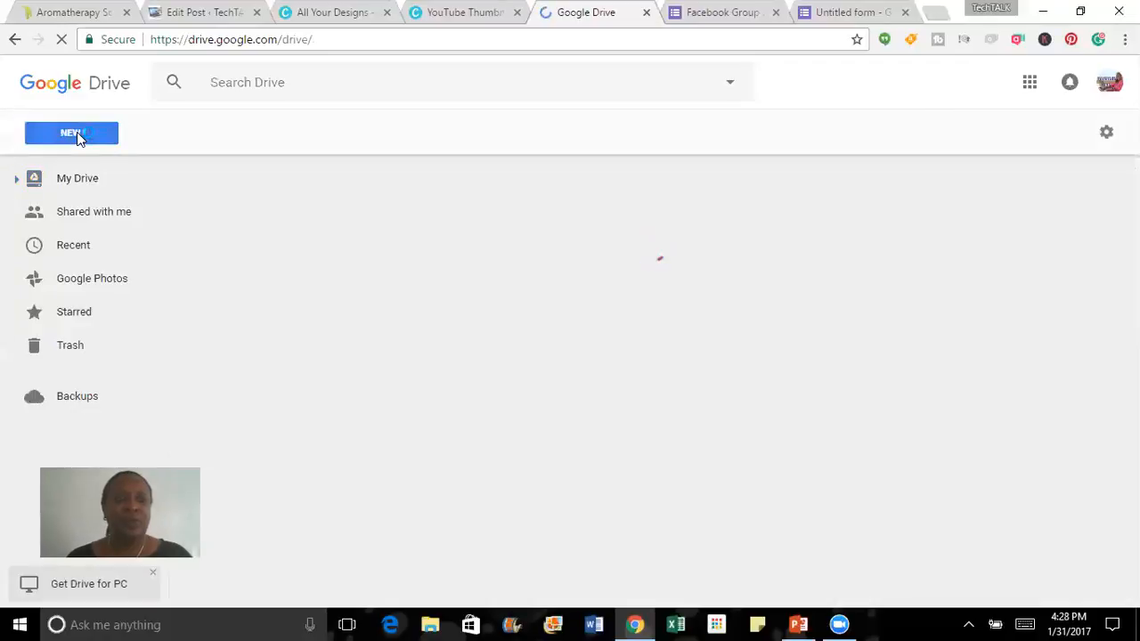
{"action": "left_click", "coordinate": [77, 133]}
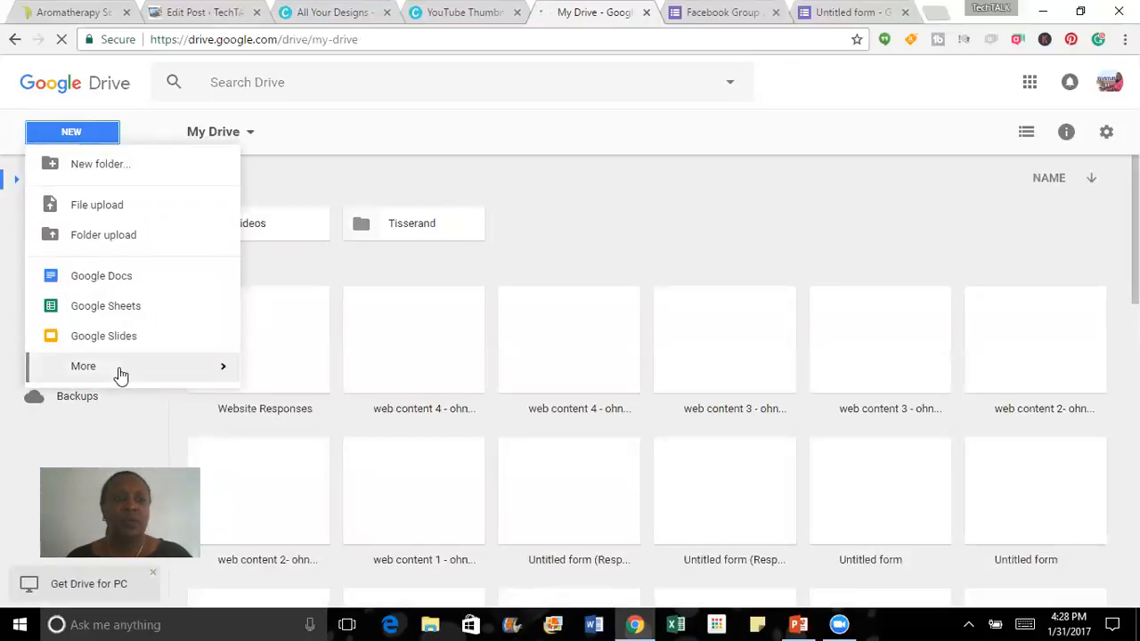
{"action": "mouse_move", "coordinate": [210, 374]}
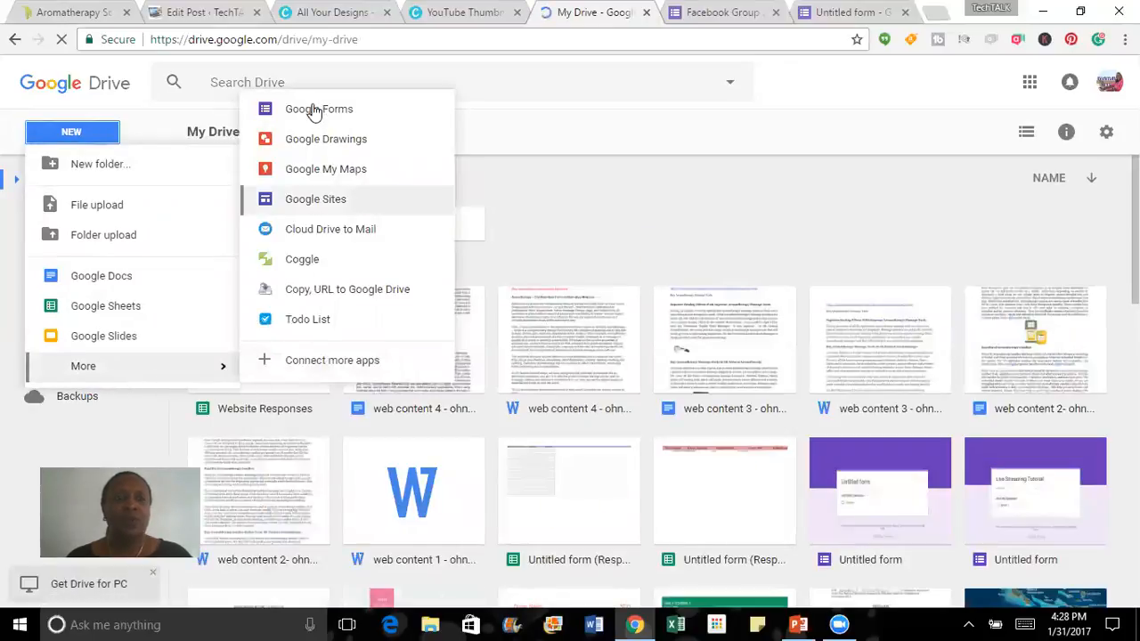
{"action": "left_click", "coordinate": [314, 110]}
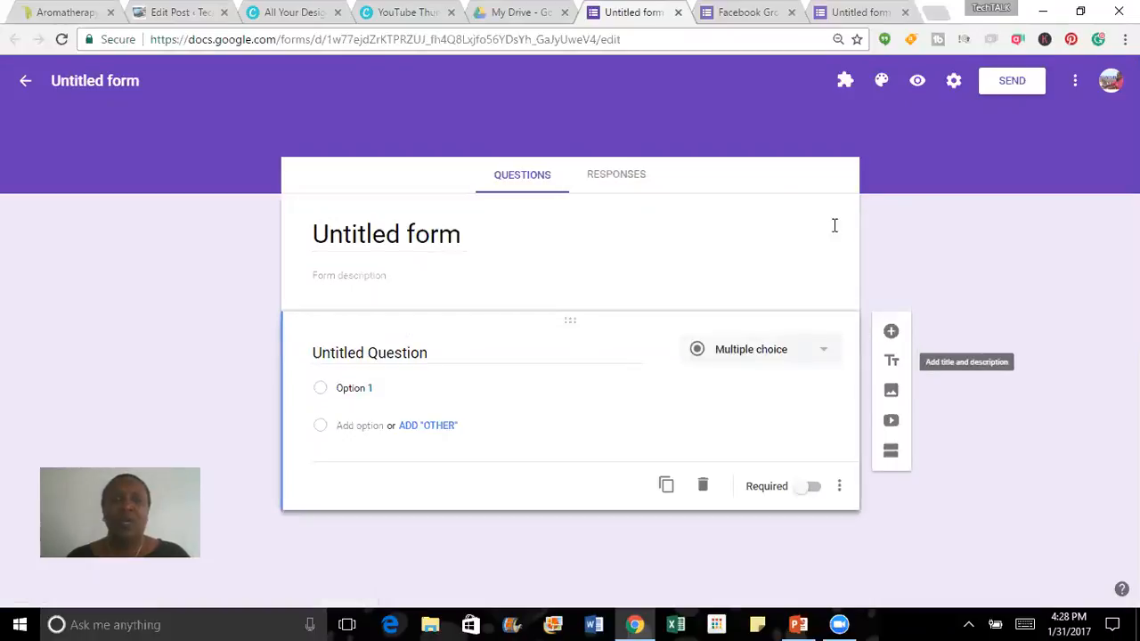
Replace the form's default heading with the title "Live Streaming Class".
{"action": "left_click", "coordinate": [96, 82]}
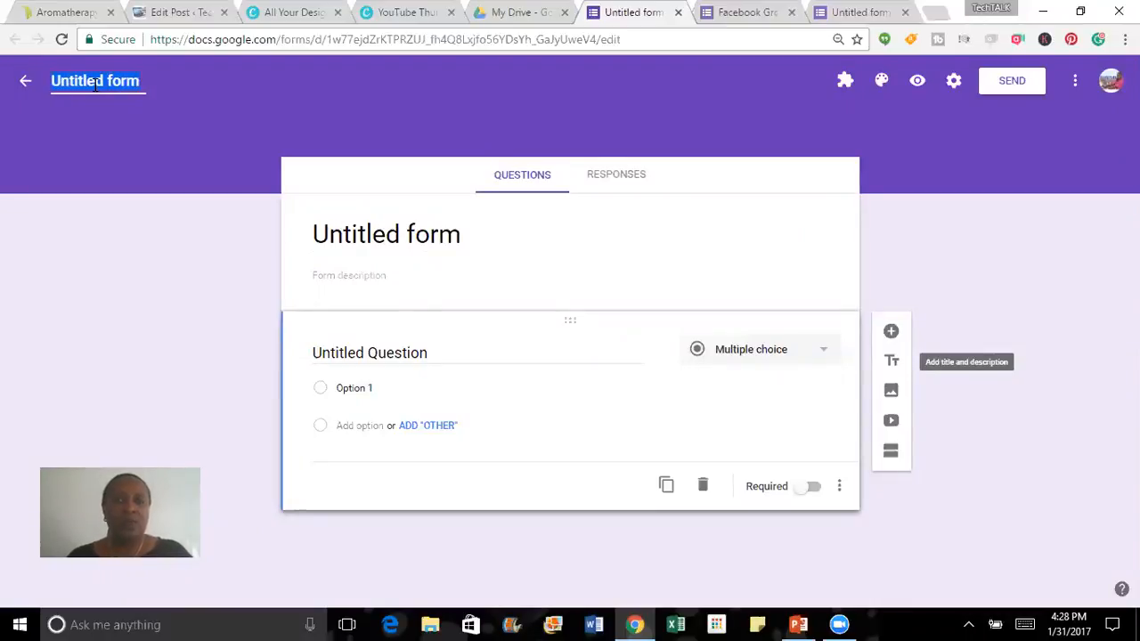
{"action": "left_click", "coordinate": [339, 236]}
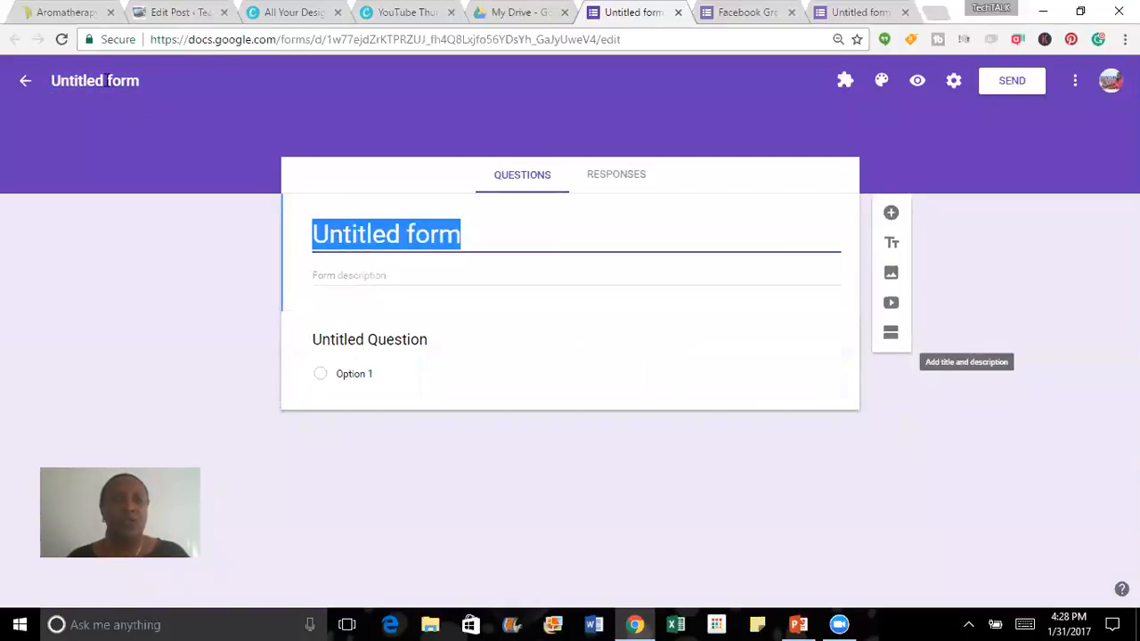
{"action": "left_click", "coordinate": [330, 233]}
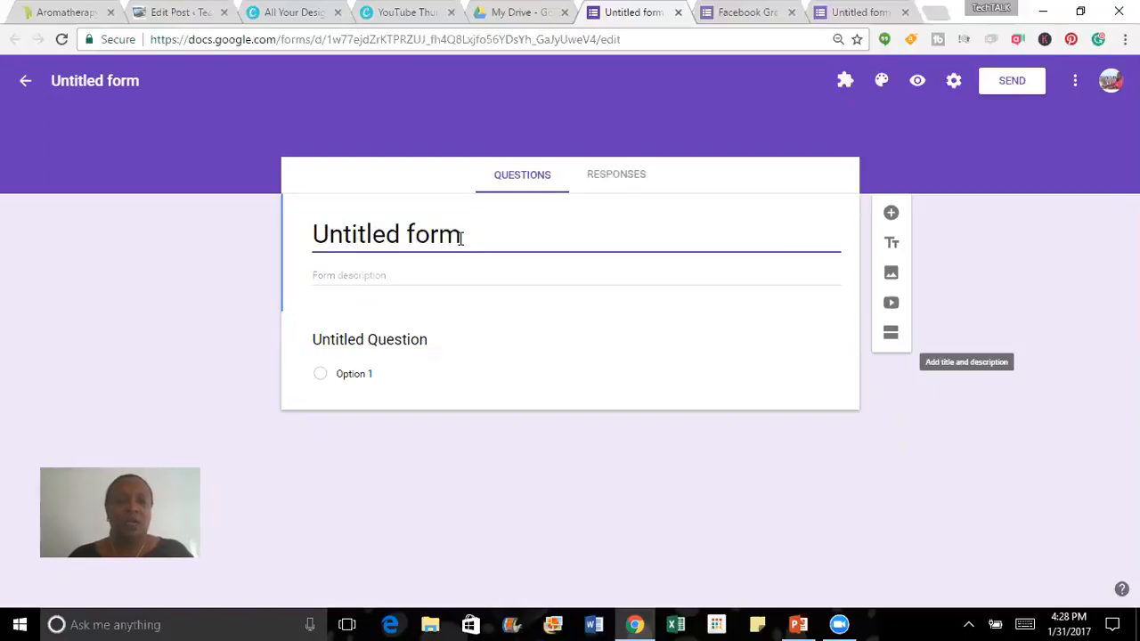
{"action": "key", "text": "Home"}
{"action": "key", "text": "Right"}
{"action": "key", "text": "BackSpace"}
{"action": "key", "text": "BackSpace"}
{"action": "key", "text": "BackSpace"}
{"action": "key", "text": "BackSpace"}
{"action": "key", "text": "BackSpace"}
{"action": "key", "text": "BackSpace"}
{"action": "key", "text": "BackSpace"}
{"action": "key", "text": "BackSpace"}
{"action": "key", "text": "BackSpace"}
{"action": "key", "text": "BackSpace"}
{"action": "key", "text": "BackSpace"}
{"action": "key", "text": "BackSpace"}
{"action": "key", "text": "BackSpace"}
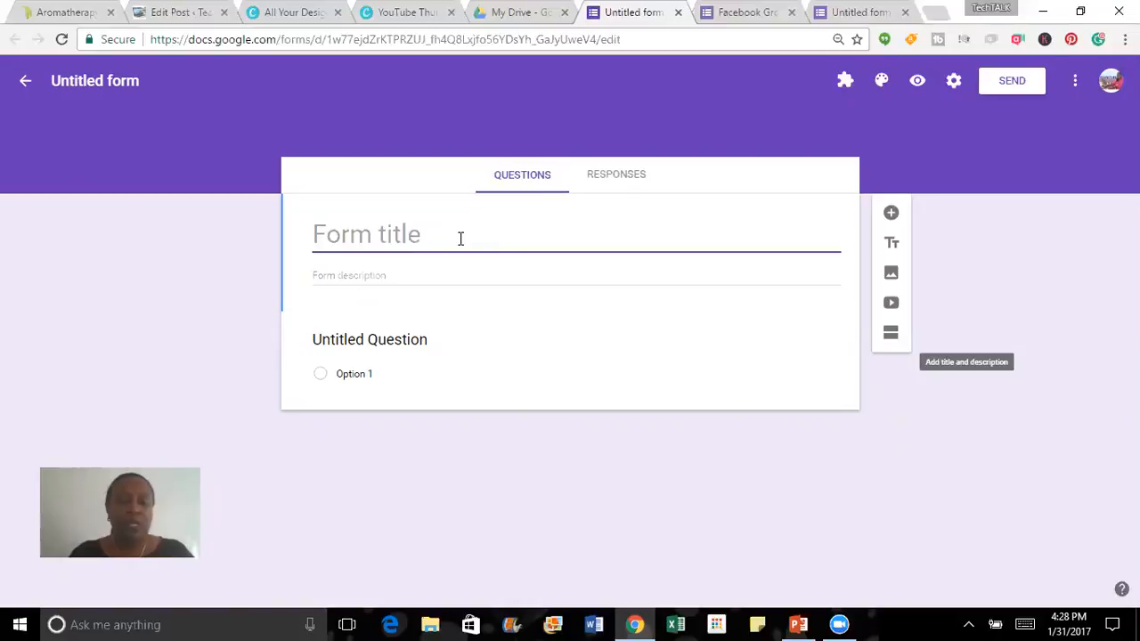
{"action": "type", "text": "Liv"}
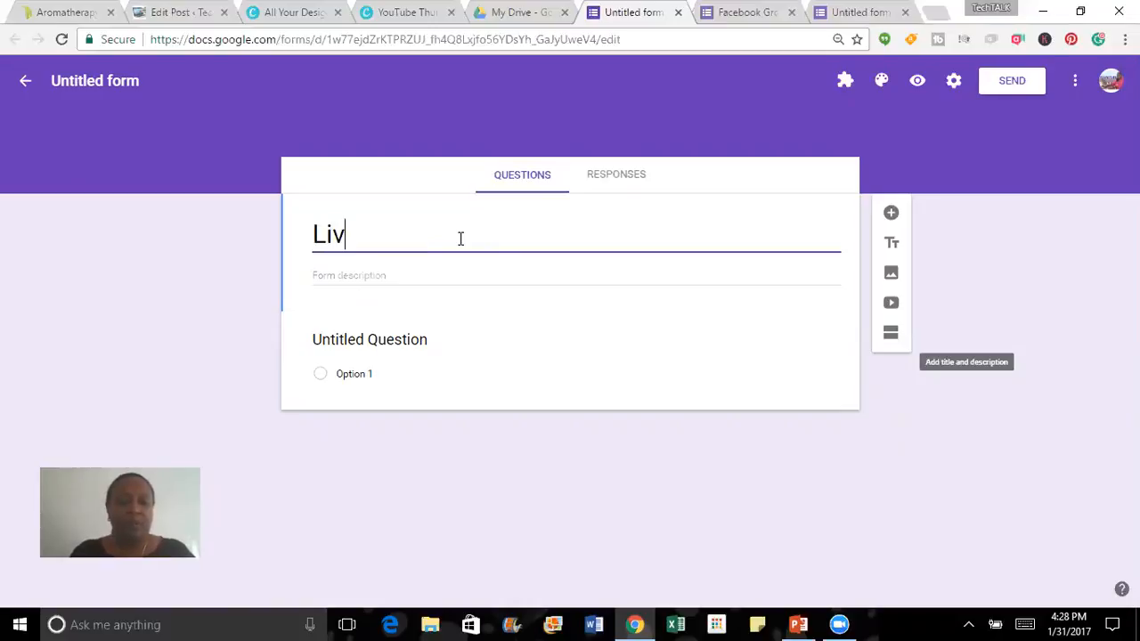
{"action": "type", "text": "e S"}
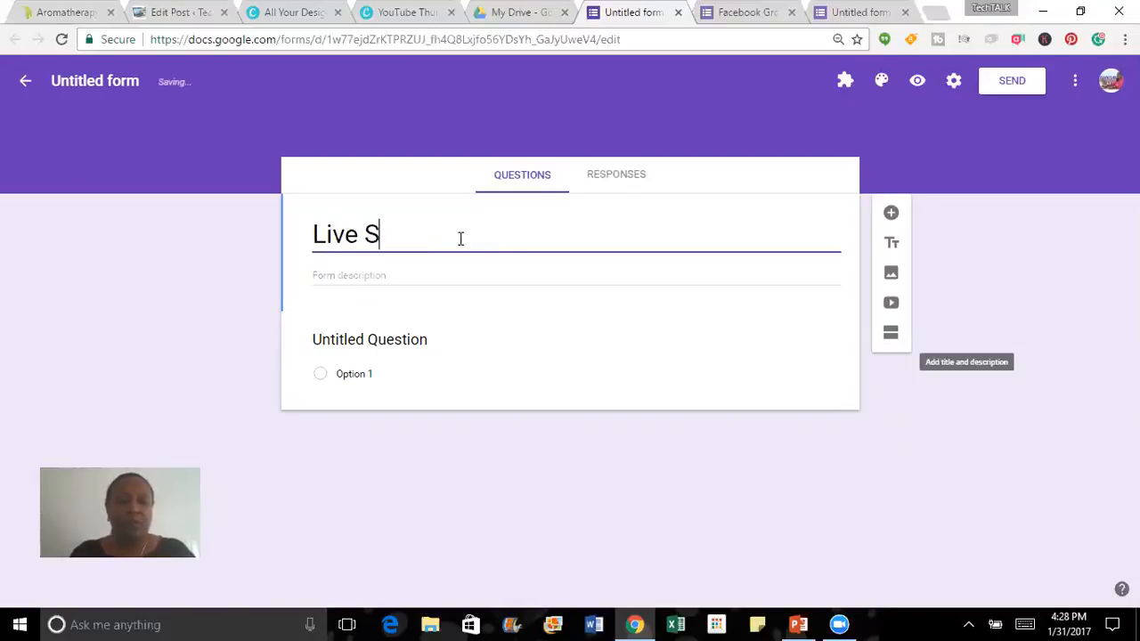
{"action": "type", "text": "tre"}
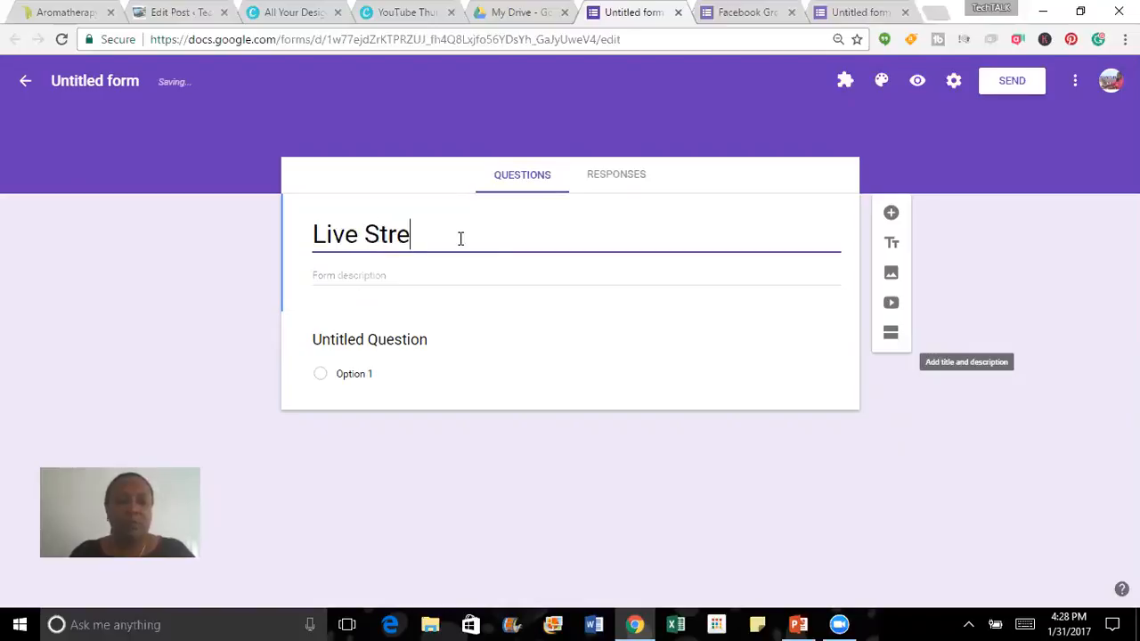
{"action": "type", "text": "amin"}
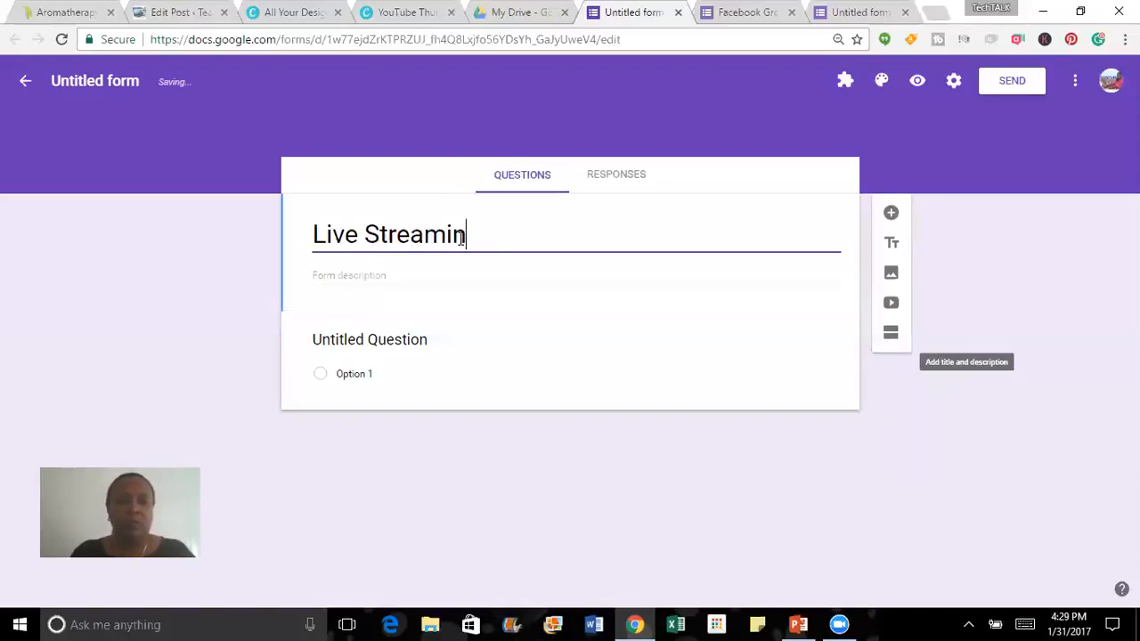
{"action": "type", "text": "g Class"}
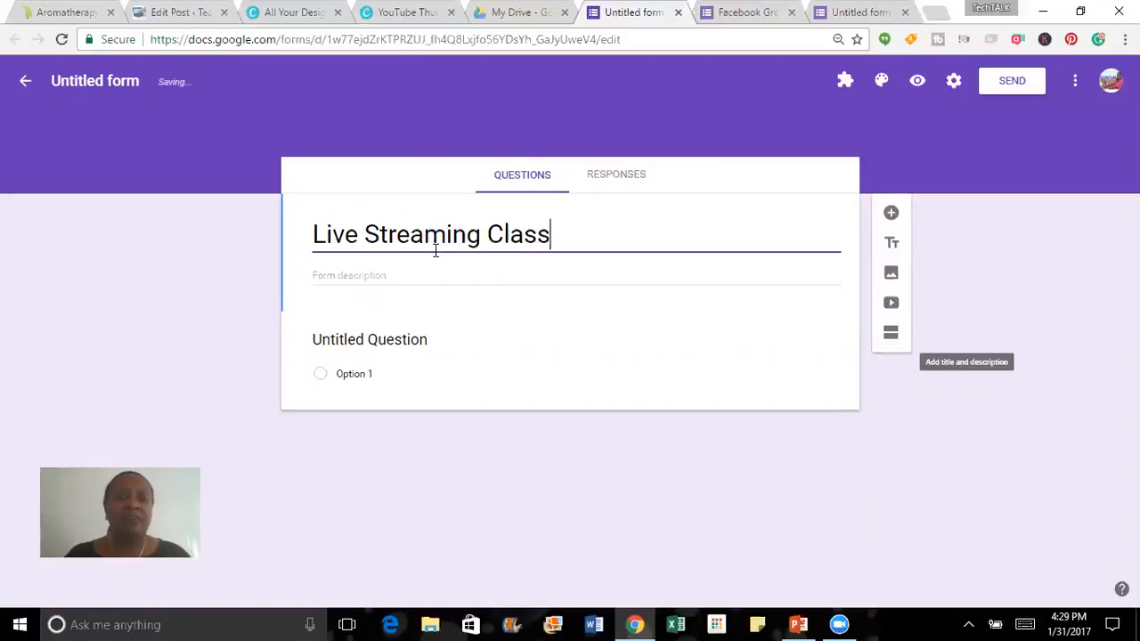
Add the form description "Learn how to Live Stream." below the title.
{"action": "left_click", "coordinate": [367, 279]}
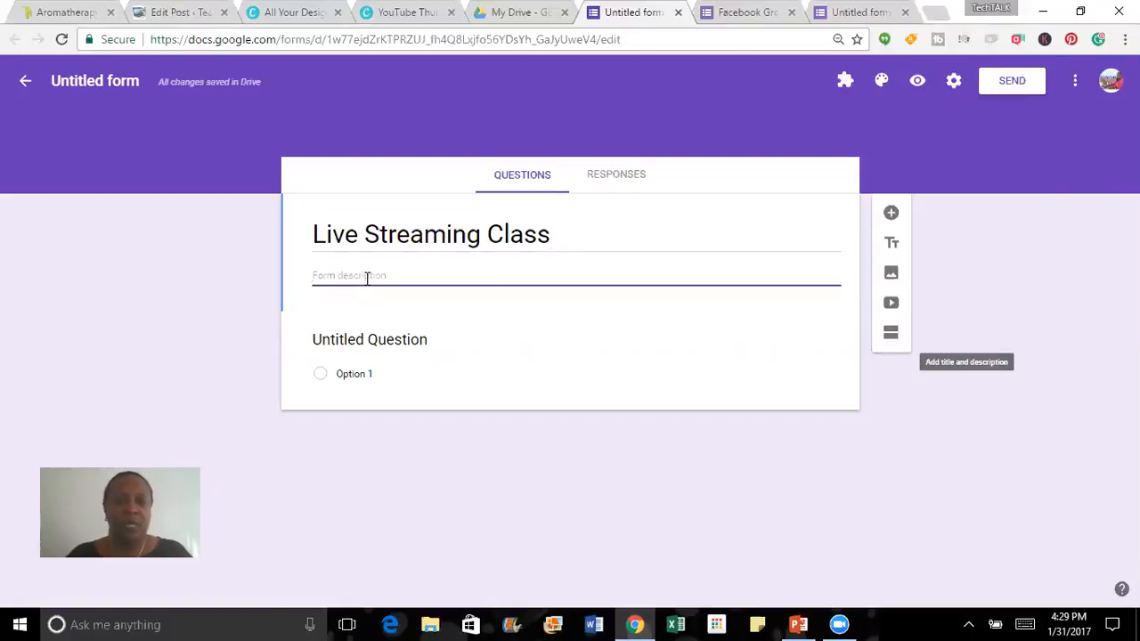
{"action": "type", "text": "Le"}
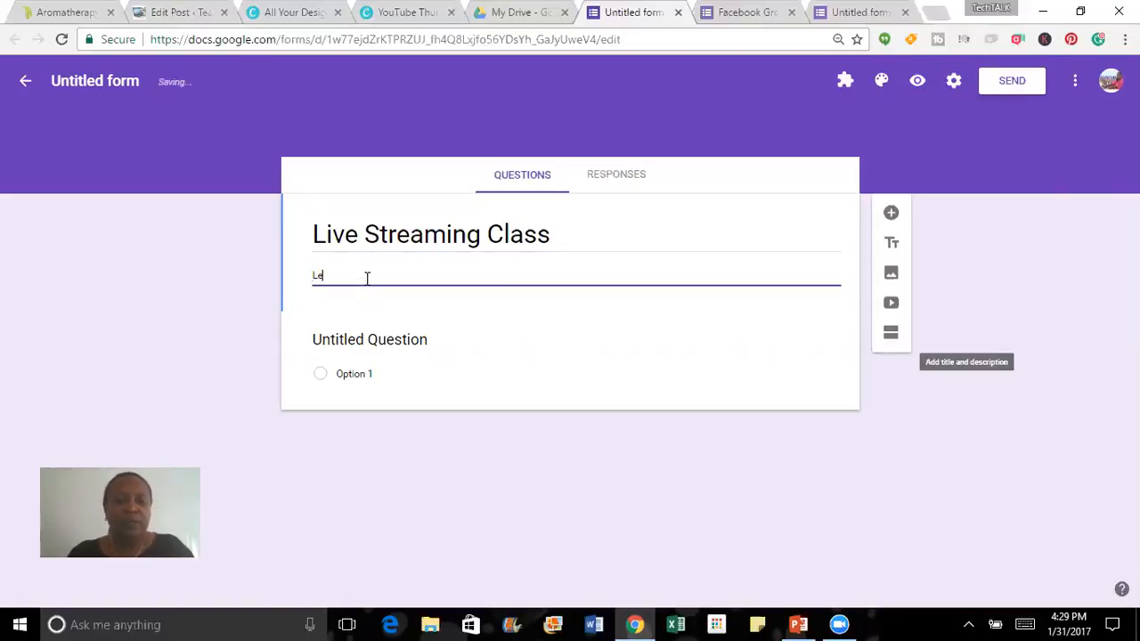
{"action": "type", "text": "arn how to"}
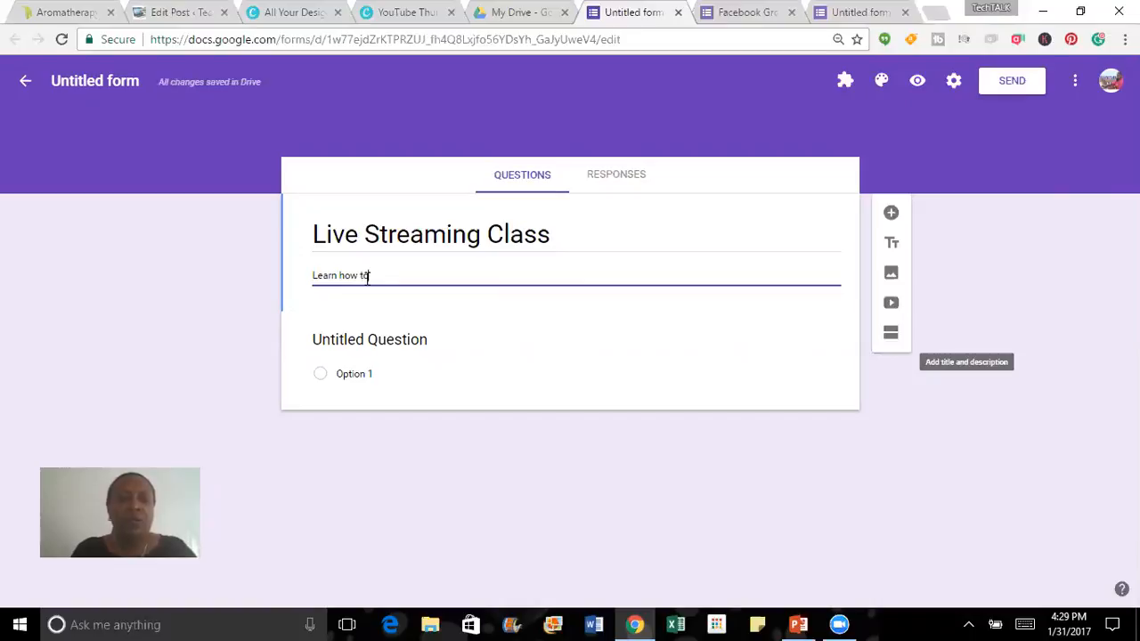
{"action": "type", "text": " L"}
{"action": "type", "text": "ie"}
{"action": "type", "text": "ve"}
{"action": "type", "text": " Stream"}
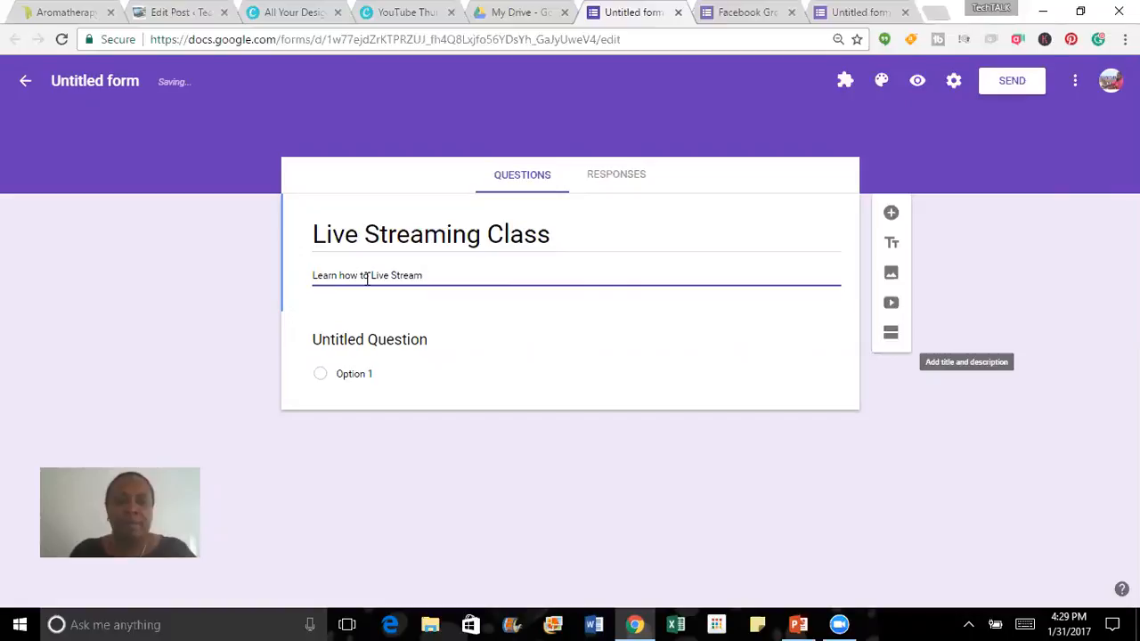
{"action": "type", "text": "."}
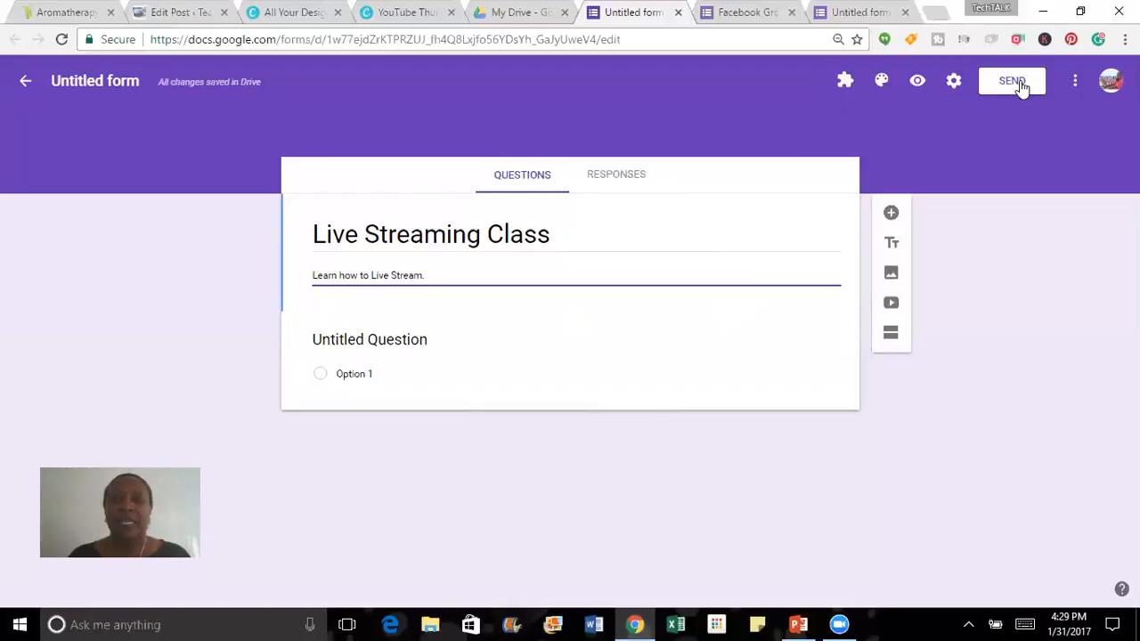
{"action": "left_click", "coordinate": [1076, 82]}
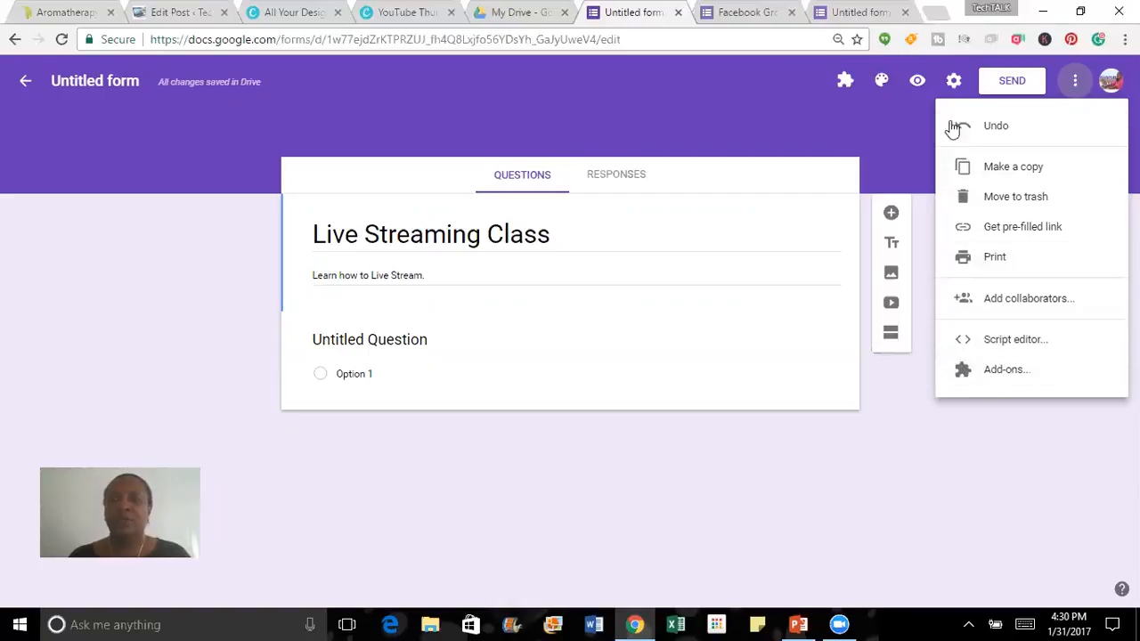
{"action": "left_click", "coordinate": [799, 126]}
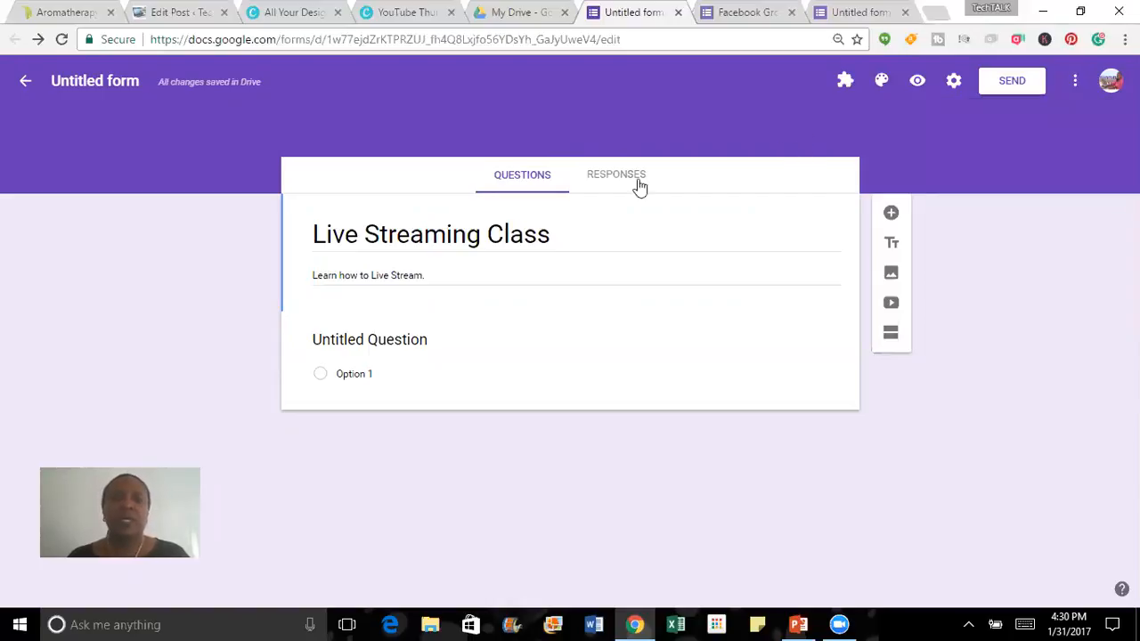
Replace the first question's default text with "Name".
{"action": "left_click", "coordinate": [340, 339]}
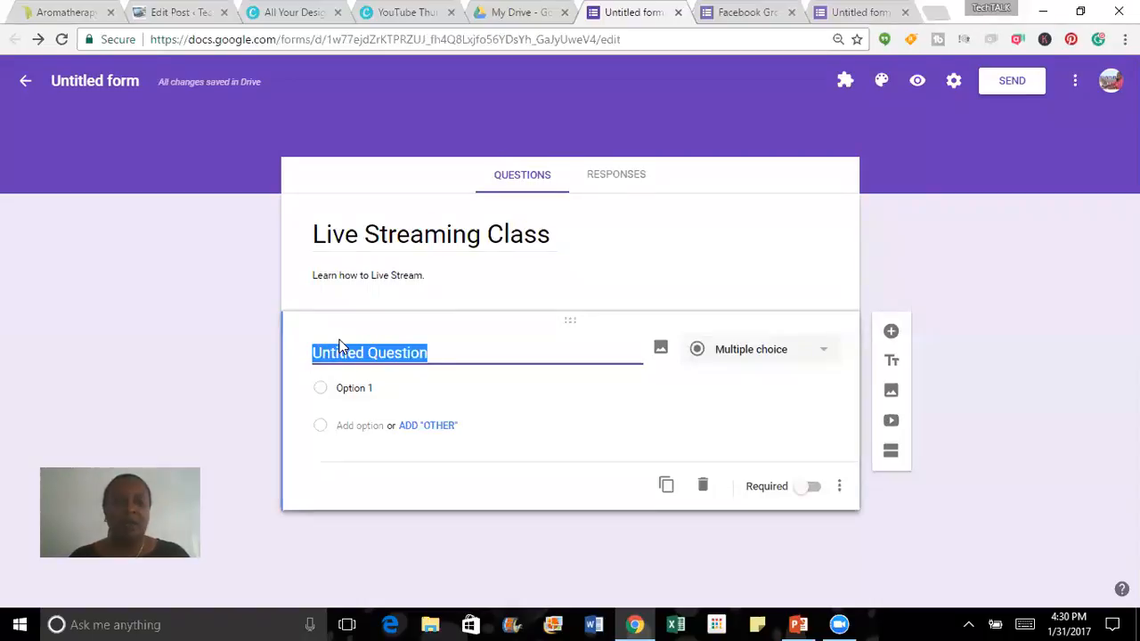
{"action": "left_click", "coordinate": [338, 355]}
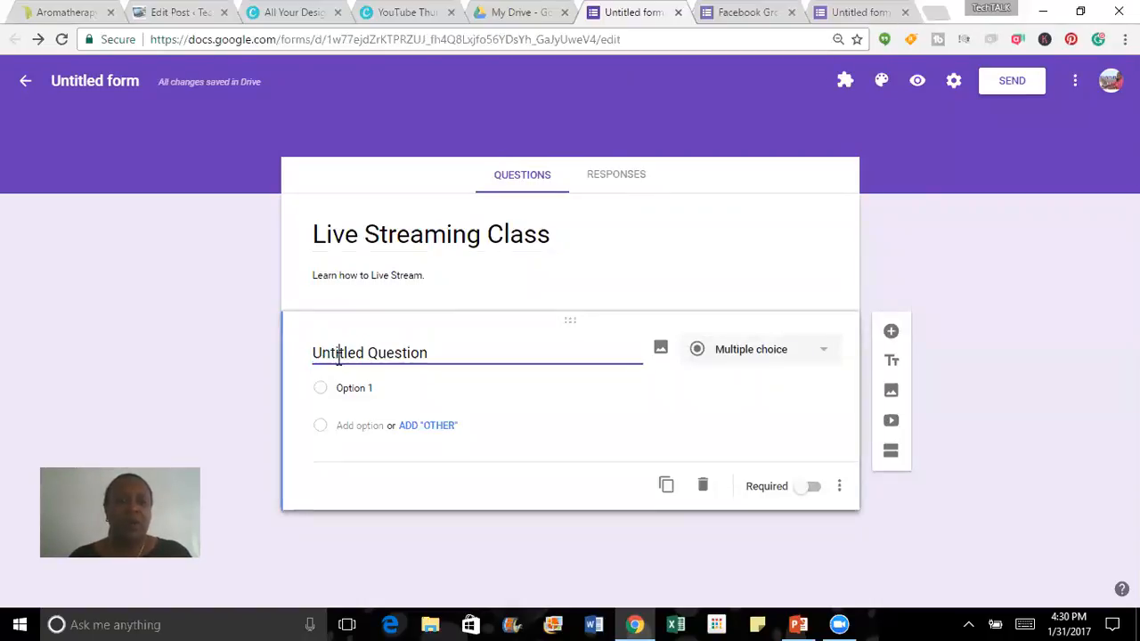
{"action": "left_click", "coordinate": [431, 352]}
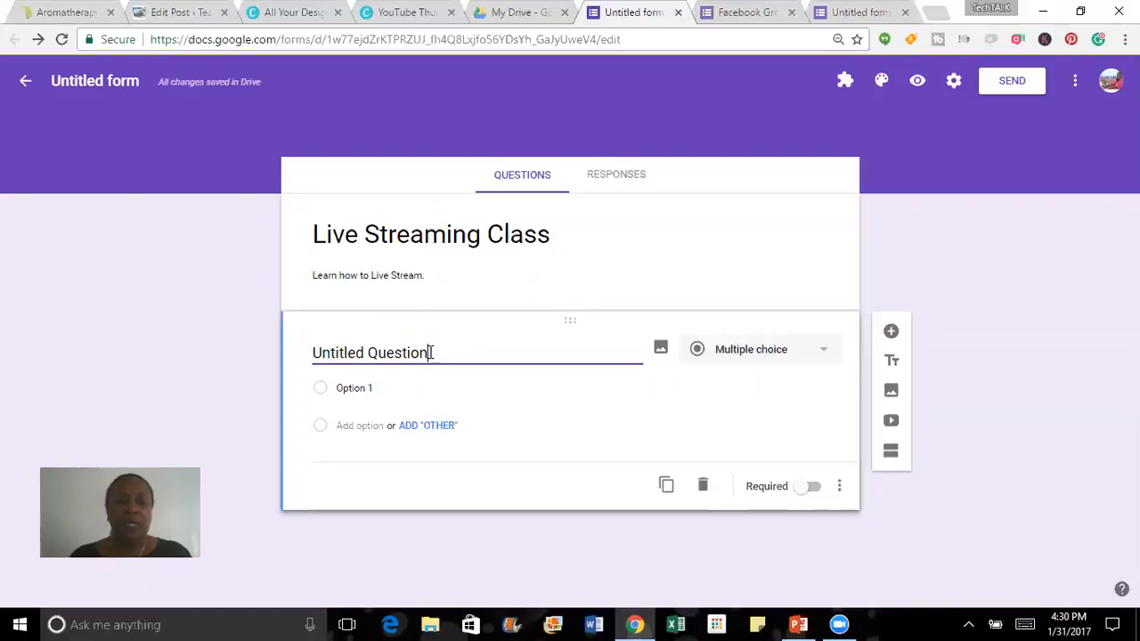
{"action": "key", "text": "BackSpace"}
{"action": "key", "text": "BackSpace"}
{"action": "key", "text": "BackSpace"}
{"action": "key", "text": "BackSpace"}
{"action": "key", "text": "BackSpace"}
{"action": "key", "text": "BackSpace"}
{"action": "key", "text": "BackSpace"}
{"action": "key", "text": "BackSpace"}
{"action": "key", "text": "BackSpace"}
{"action": "key", "text": "BackSpace"}
{"action": "key", "text": "BackSpace"}
{"action": "key", "text": "BackSpace"}
{"action": "key", "text": "BackSpace"}
{"action": "key", "text": "BackSpace"}
{"action": "key", "text": "BackSpace"}
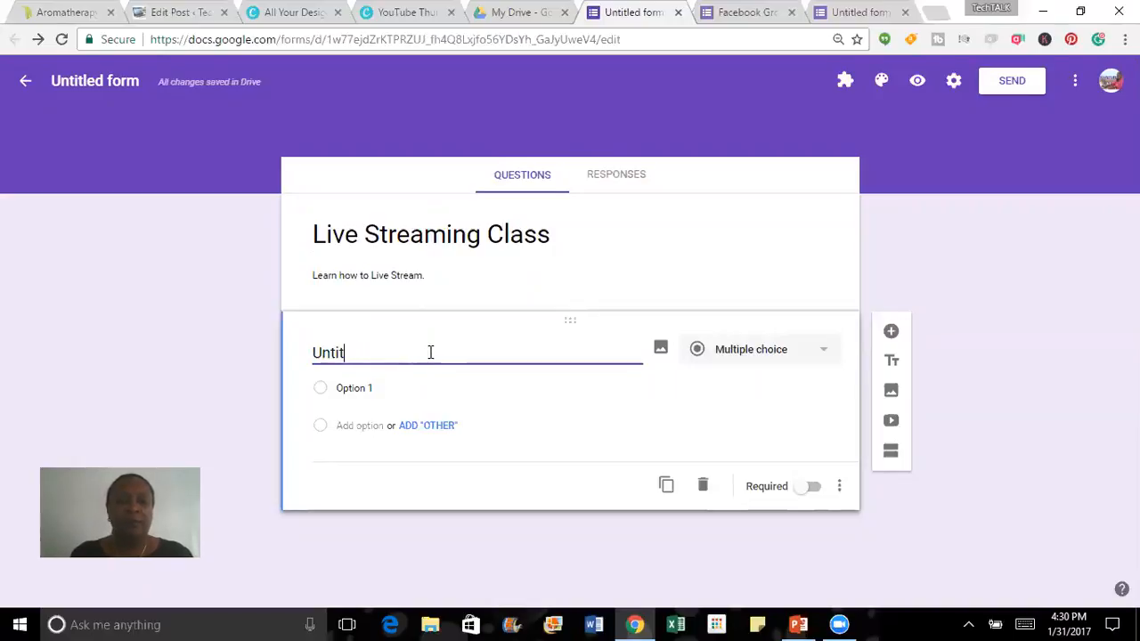
{"action": "key", "text": "BackSpace"}
{"action": "key", "text": "BackSpace"}
{"action": "type", "text": "Name"}
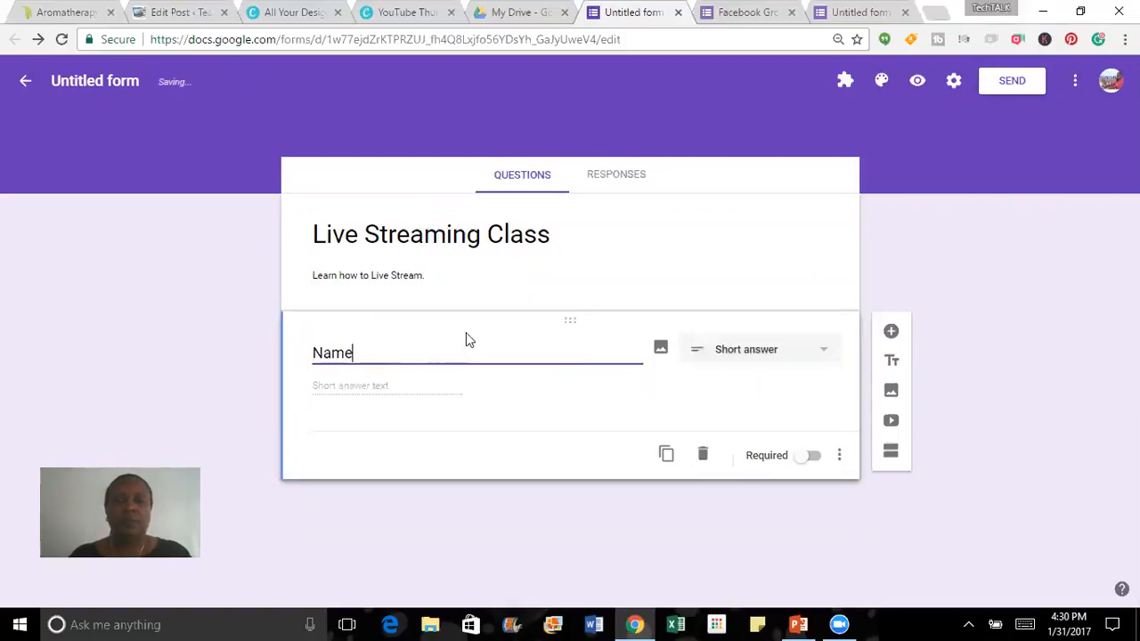
Review the available answer types for the Name question, keep it as a short answer and make it required.
{"action": "left_click", "coordinate": [825, 355]}
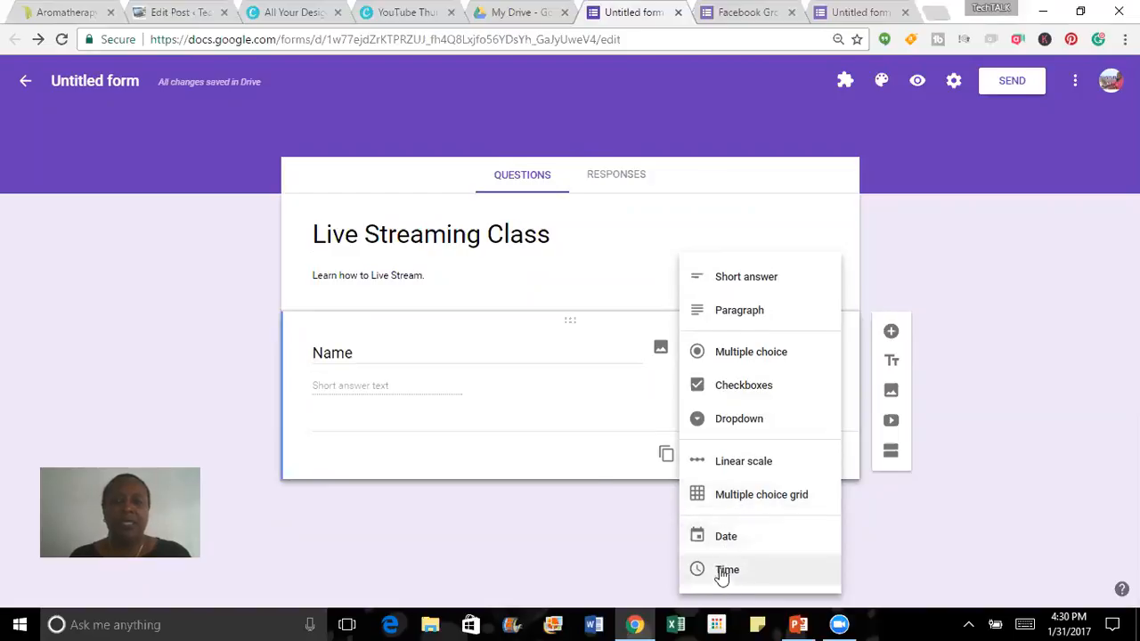
{"action": "left_click", "coordinate": [487, 357]}
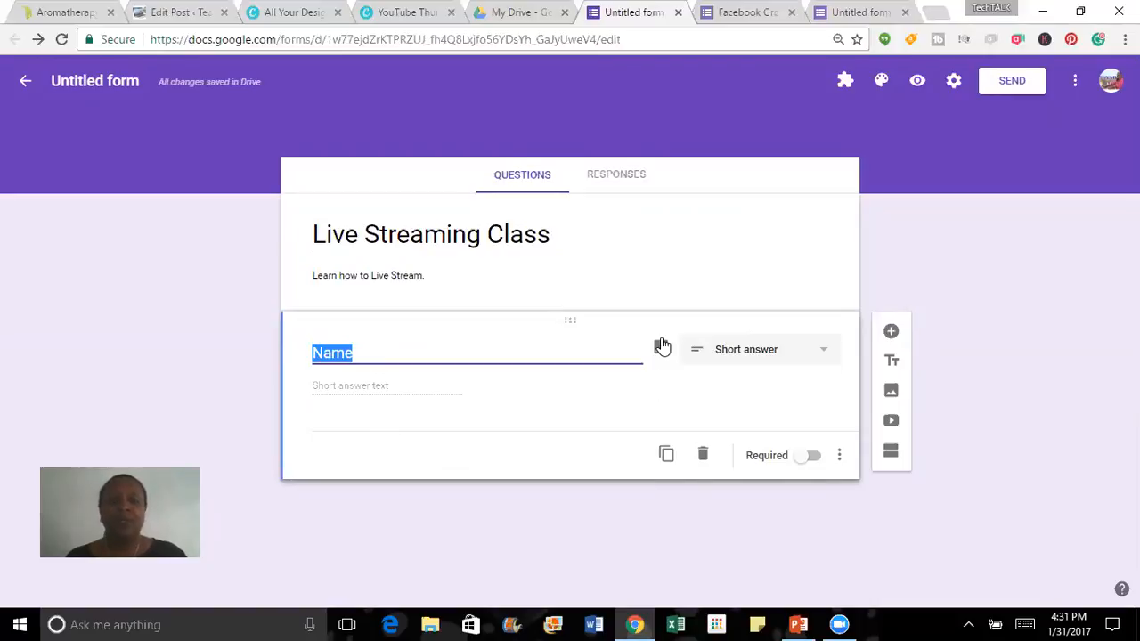
{"action": "left_click", "coordinate": [344, 392]}
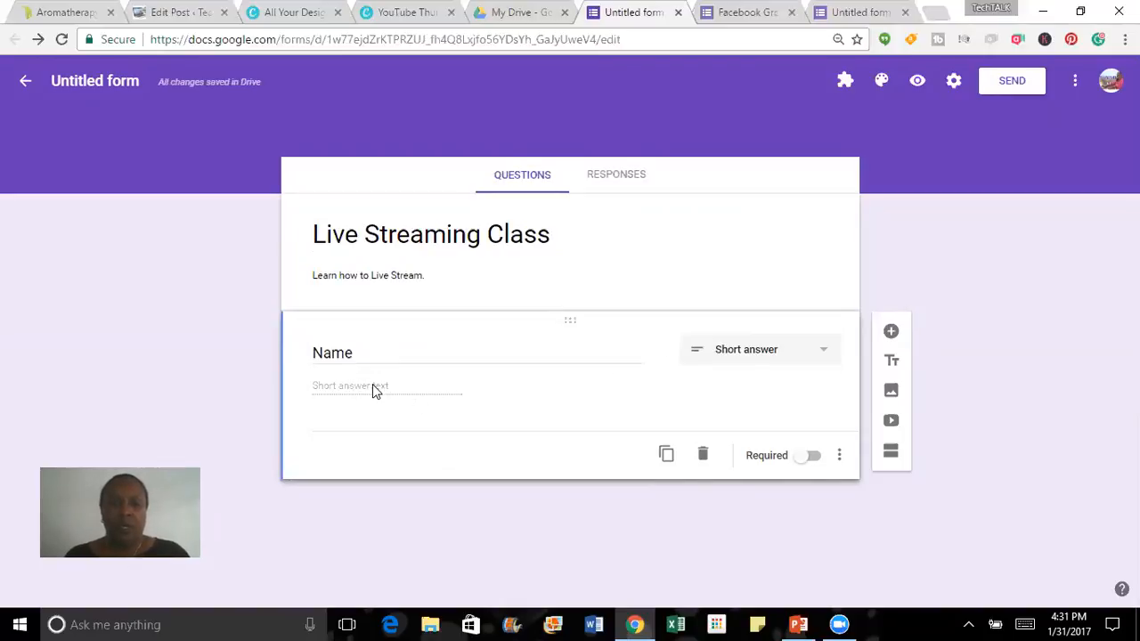
{"action": "left_click", "coordinate": [806, 458]}
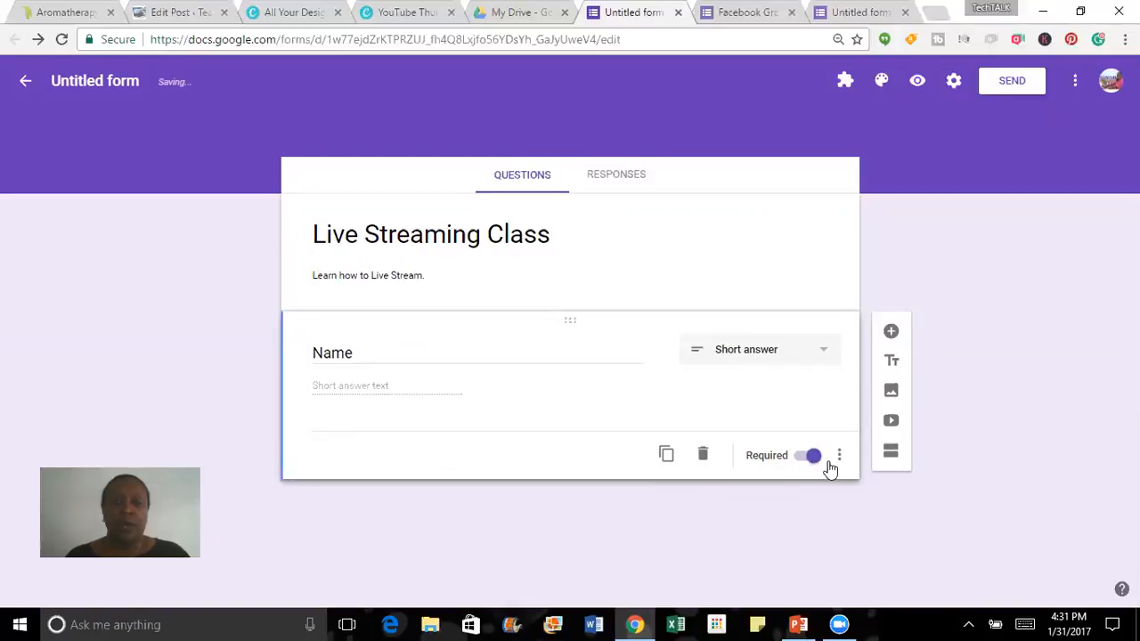
Add a second question titled "Email Address" and make it required.
{"action": "left_click", "coordinate": [891, 333]}
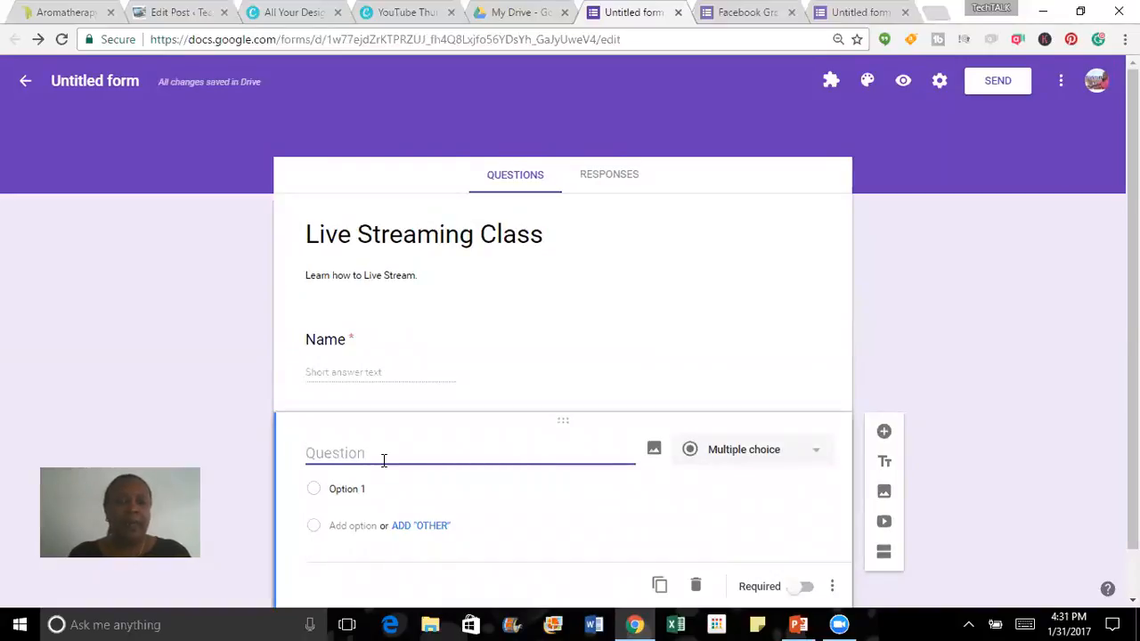
{"action": "type", "text": "Email"}
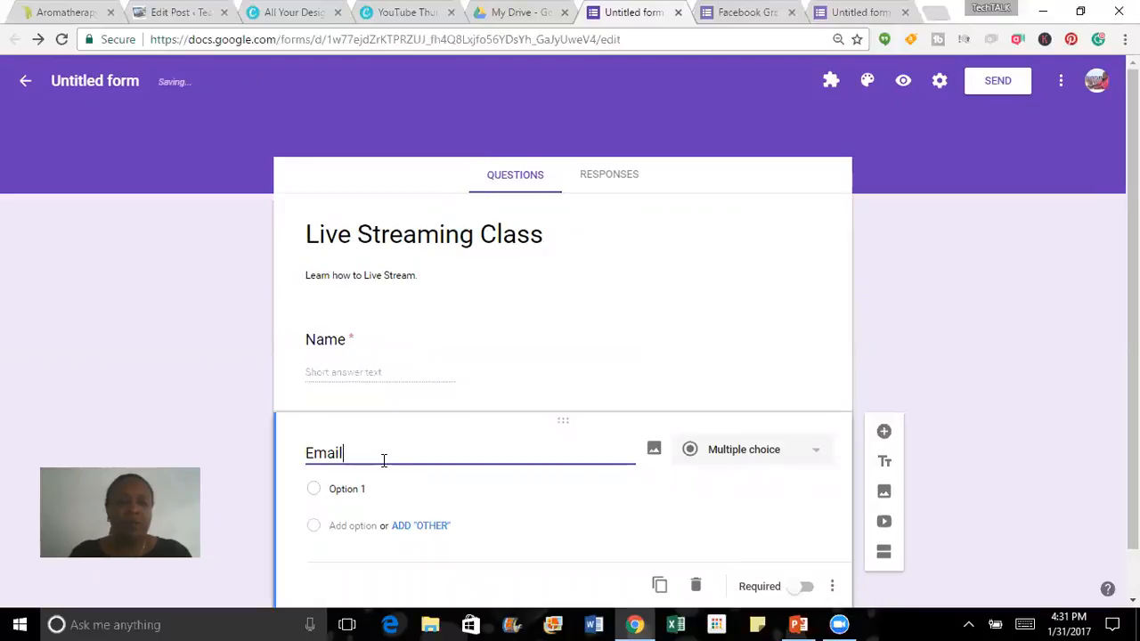
{"action": "type", "text": " Address"}
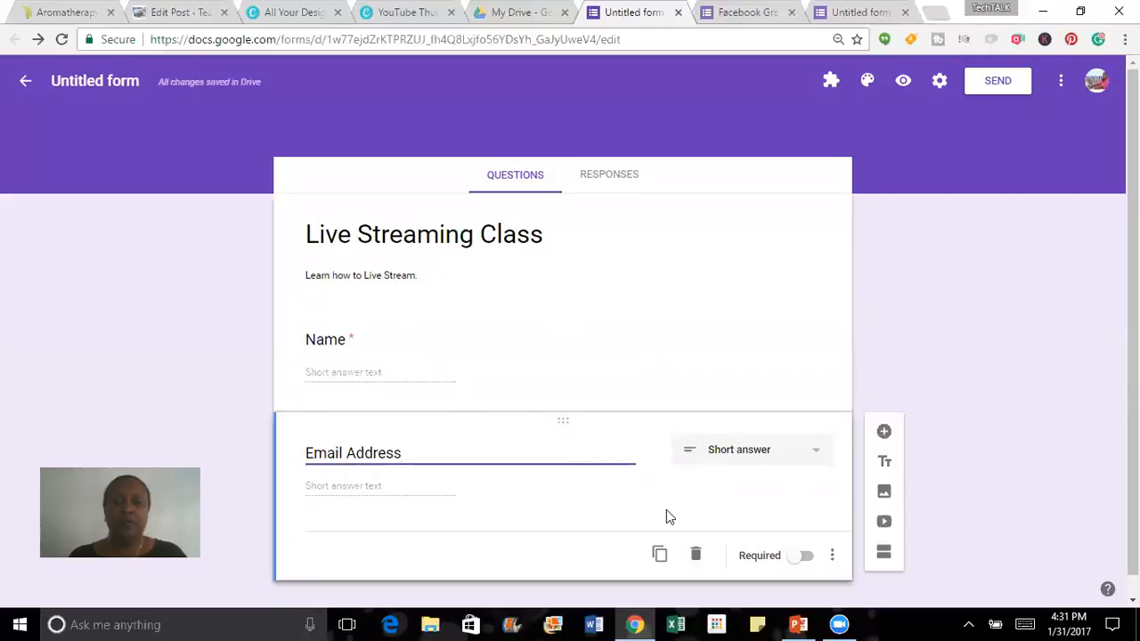
{"action": "left_click", "coordinate": [798, 557]}
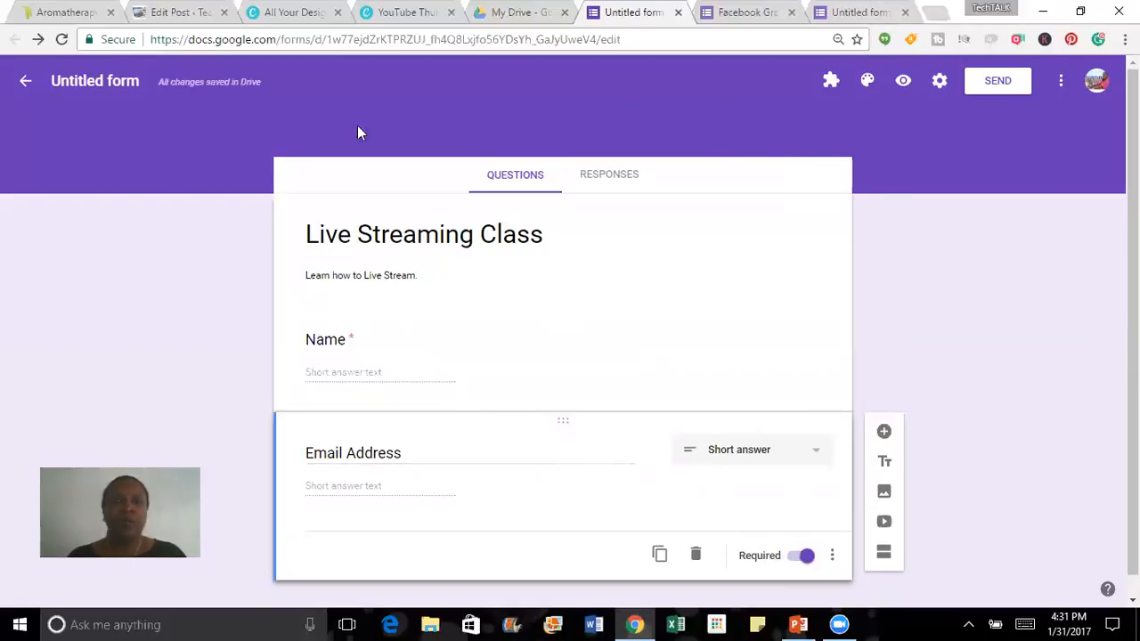
Change the form's colour theme to orange.
{"action": "left_click", "coordinate": [865, 83]}
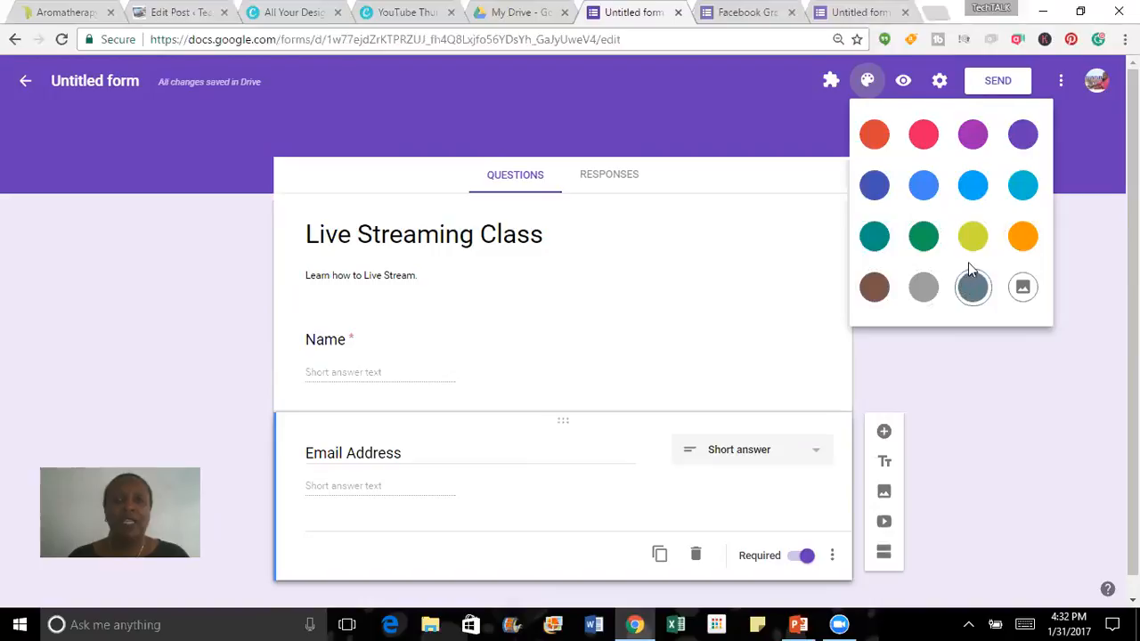
{"action": "left_click", "coordinate": [1018, 238]}
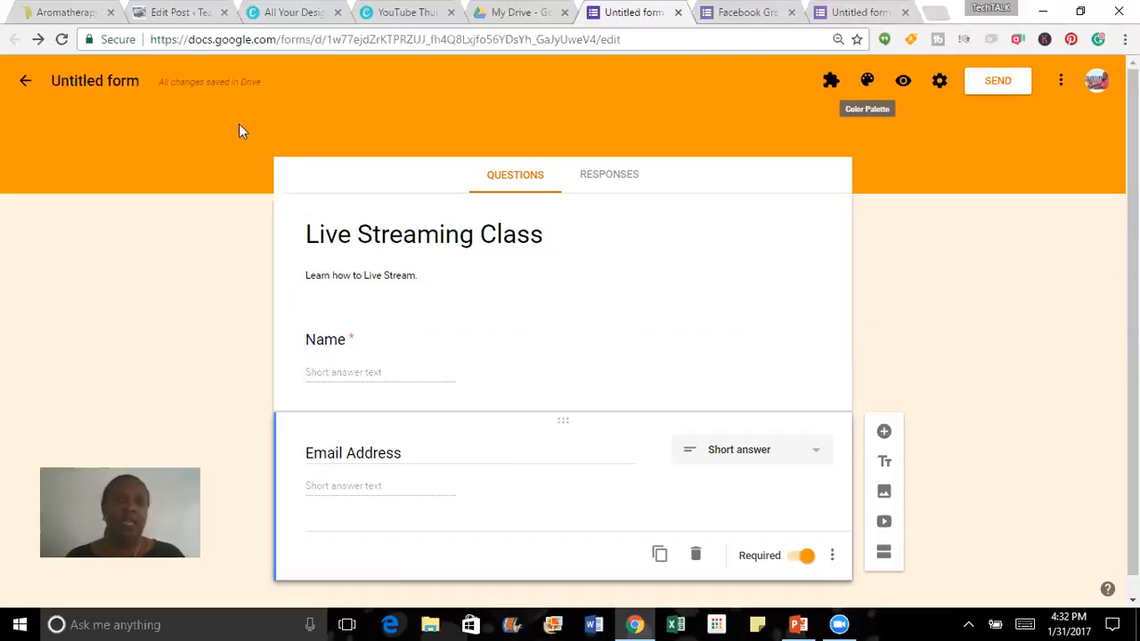
Browse the Work and School theme images and apply the paintbrushes picture as the form's header.
{"action": "left_click", "coordinate": [867, 82]}
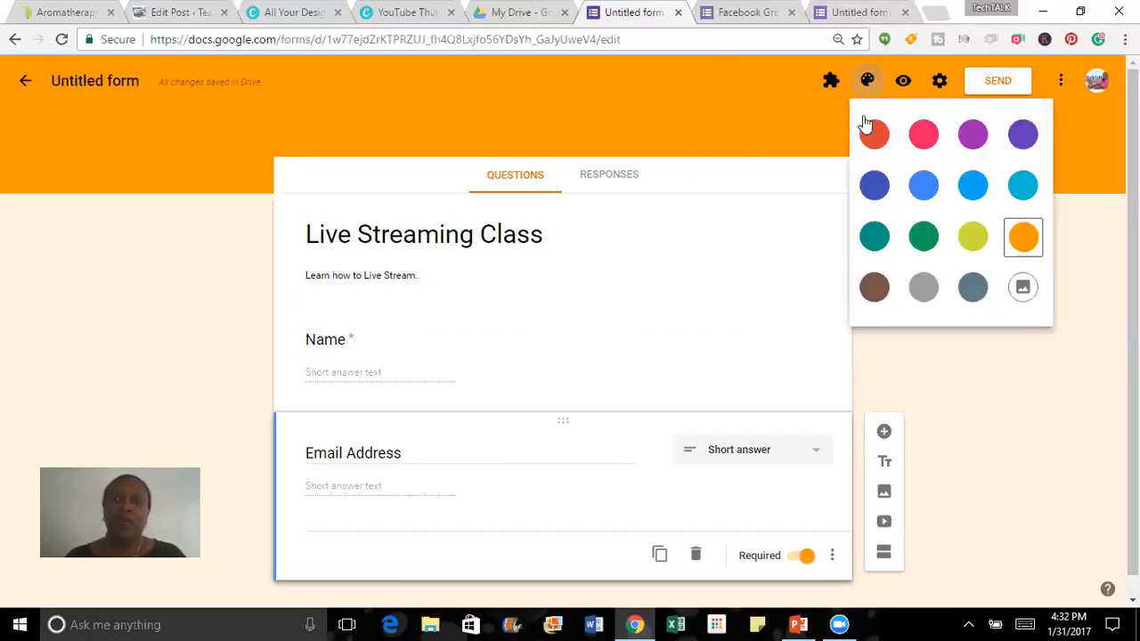
{"action": "left_click", "coordinate": [1024, 289]}
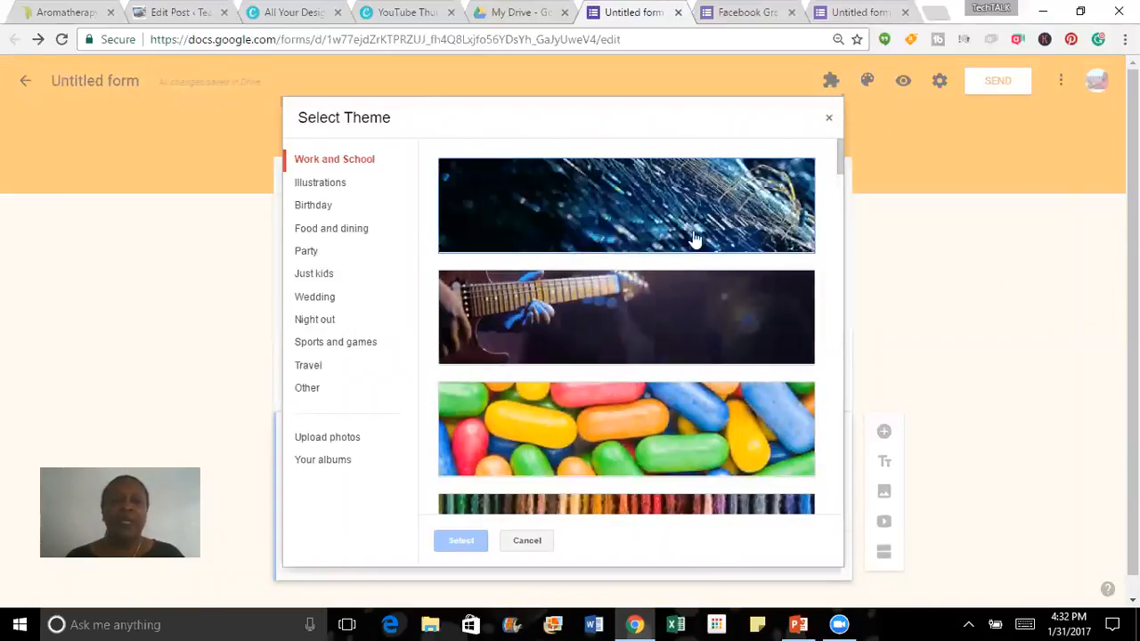
{"action": "scroll", "coordinate": [613, 237], "scroll_direction": "down", "scroll_amount": 1}
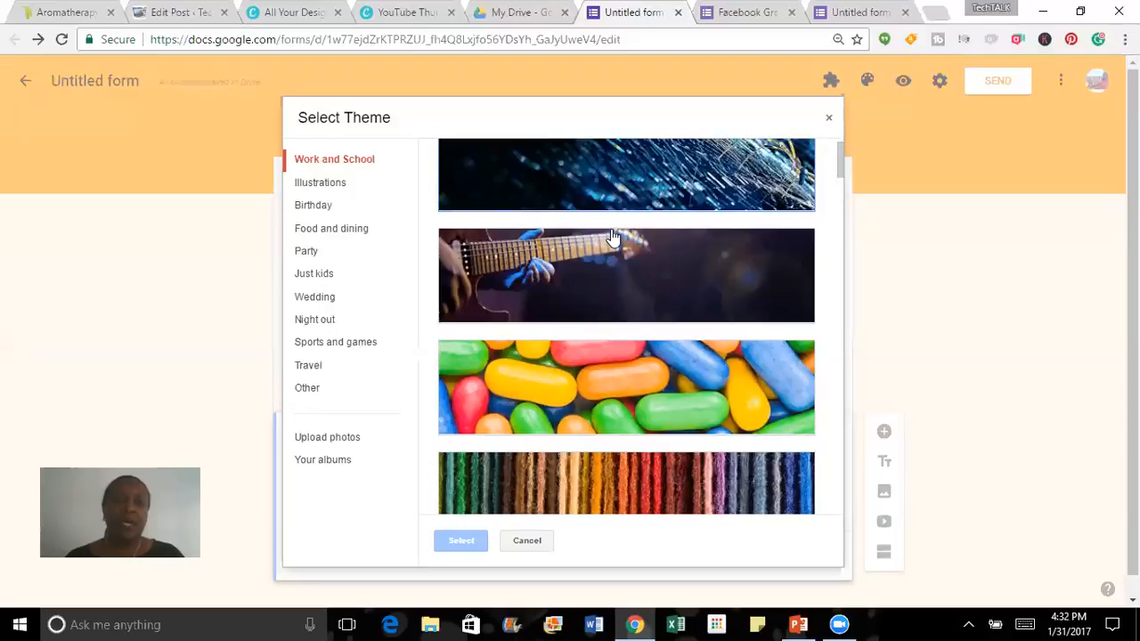
{"action": "scroll", "coordinate": [613, 237], "scroll_direction": "down", "scroll_amount": 3}
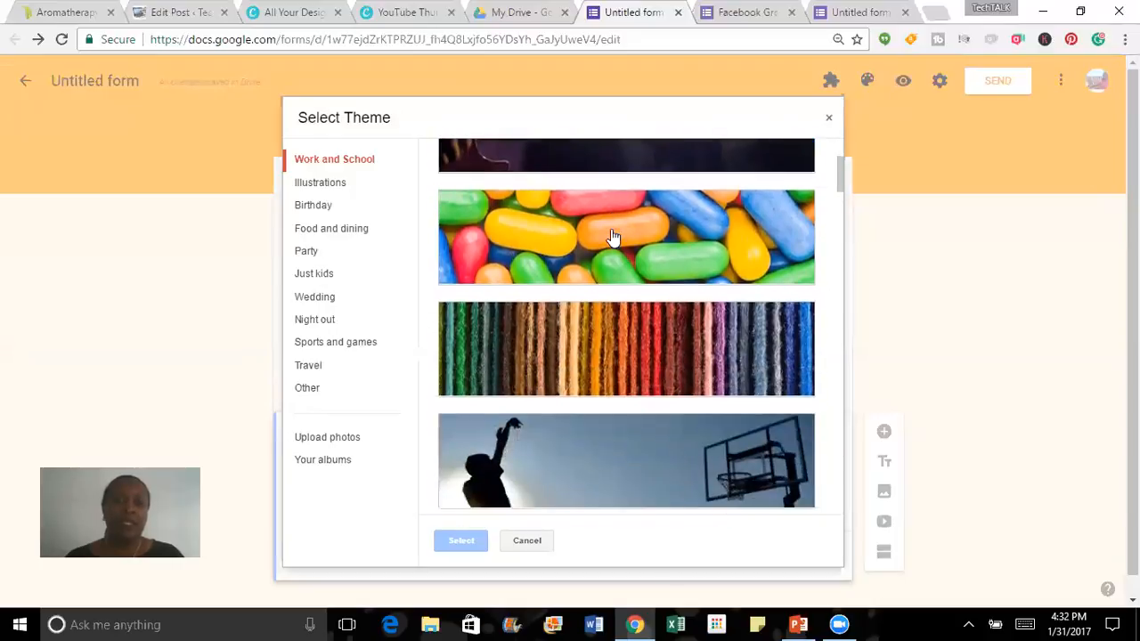
{"action": "scroll", "coordinate": [612, 237], "scroll_direction": "down", "scroll_amount": 2}
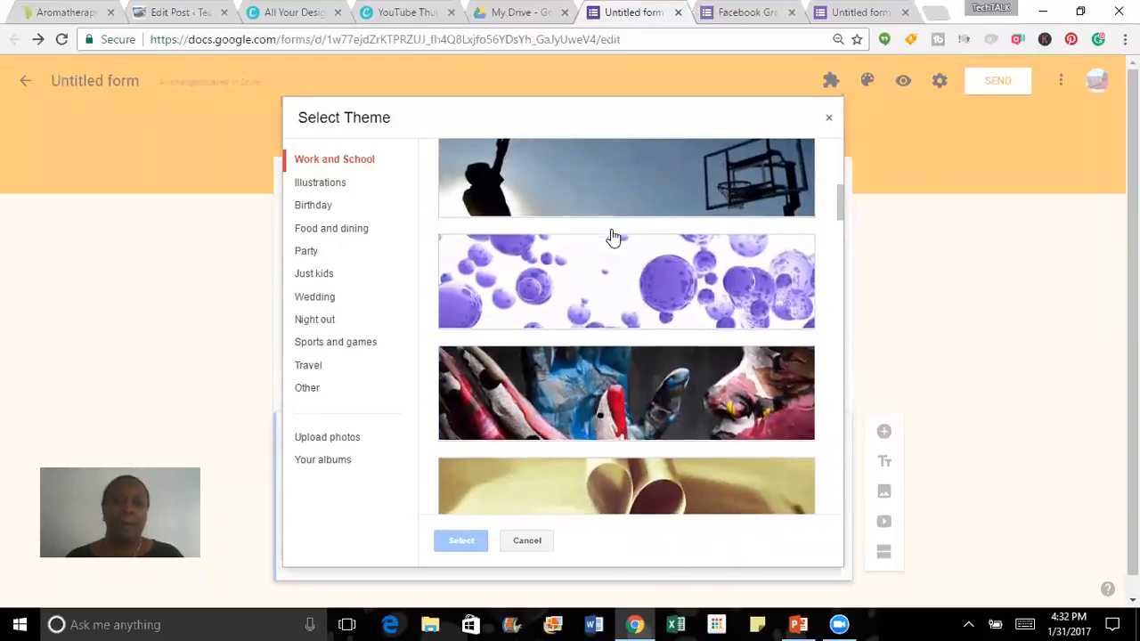
{"action": "scroll", "coordinate": [612, 236], "scroll_direction": "down", "scroll_amount": 2}
{"action": "scroll", "coordinate": [612, 237], "scroll_direction": "down", "scroll_amount": 2}
{"action": "scroll", "coordinate": [612, 237], "scroll_direction": "down", "scroll_amount": 2}
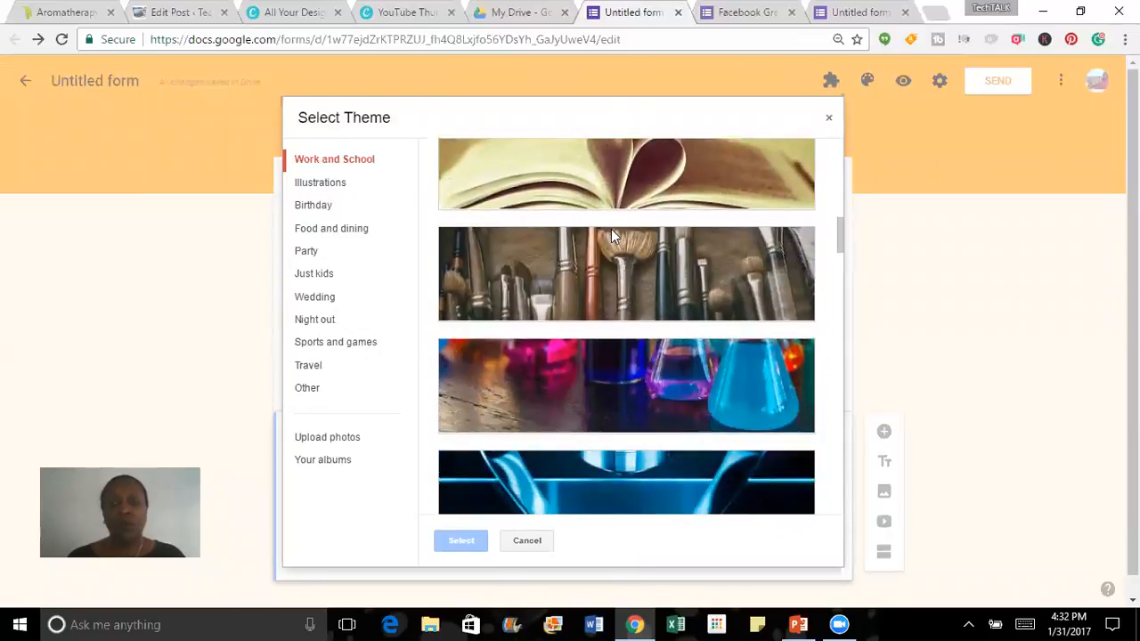
{"action": "left_click", "coordinate": [583, 367]}
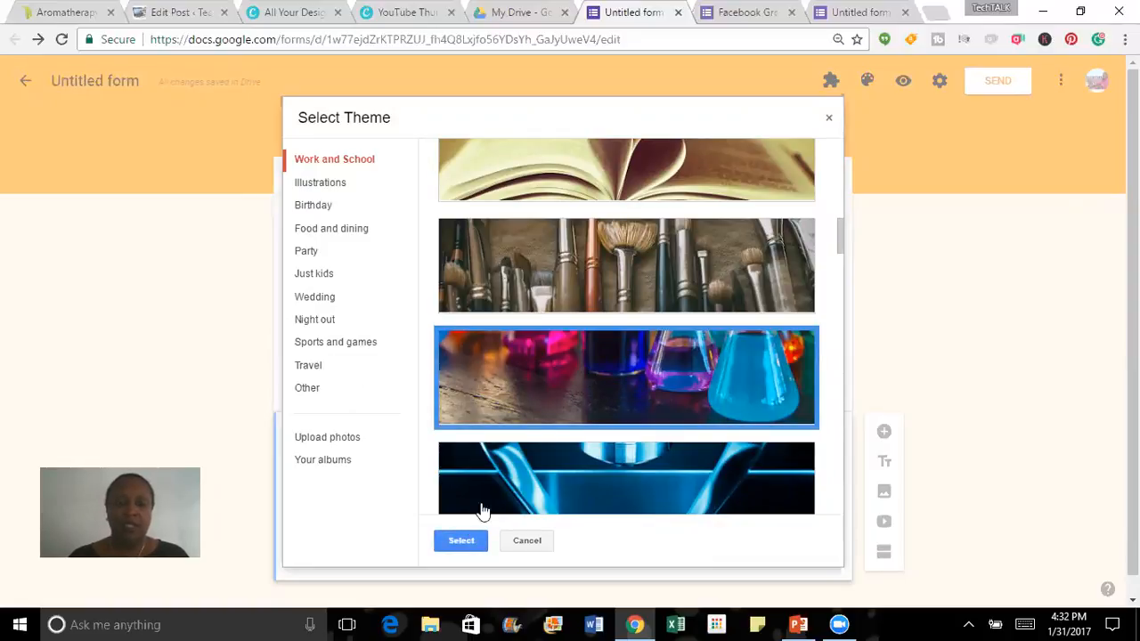
{"action": "scroll", "coordinate": [554, 463], "scroll_direction": "up", "scroll_amount": 2}
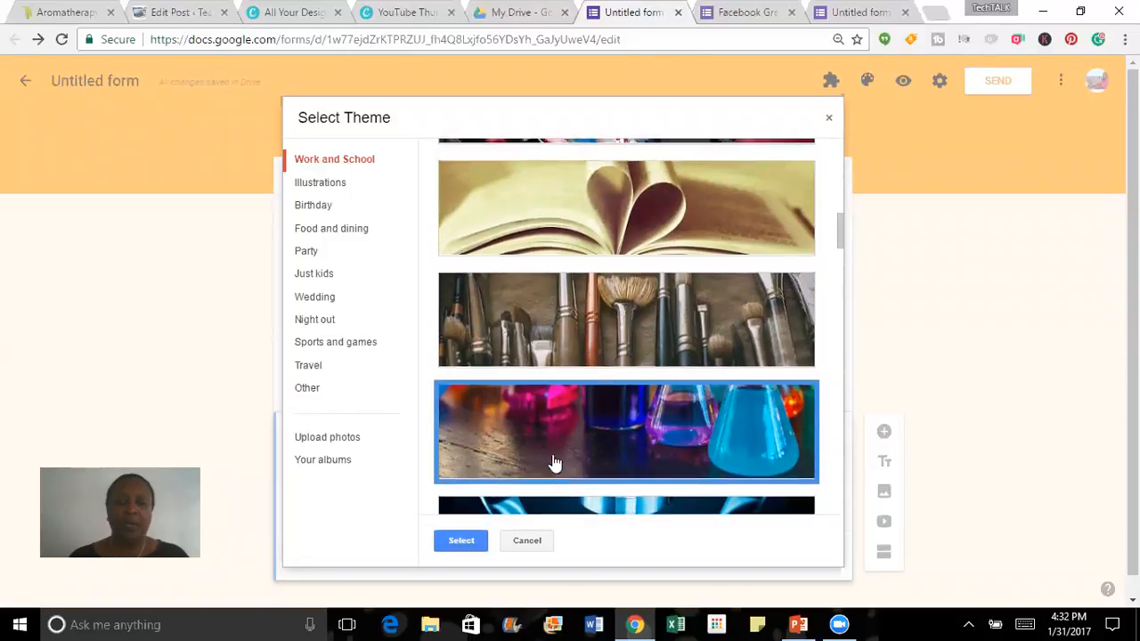
{"action": "scroll", "coordinate": [554, 463], "scroll_direction": "down", "scroll_amount": 1}
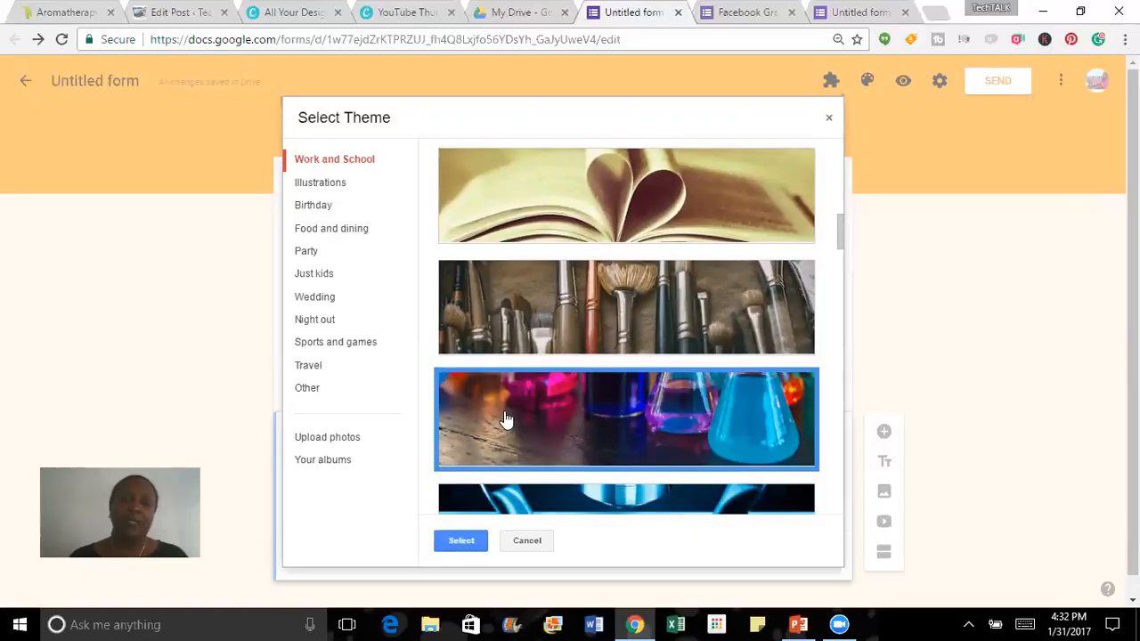
{"action": "scroll", "coordinate": [505, 416], "scroll_direction": "up", "scroll_amount": 1}
{"action": "scroll", "coordinate": [505, 416], "scroll_direction": "up", "scroll_amount": 1}
{"action": "scroll", "coordinate": [505, 415], "scroll_direction": "down", "scroll_amount": 2}
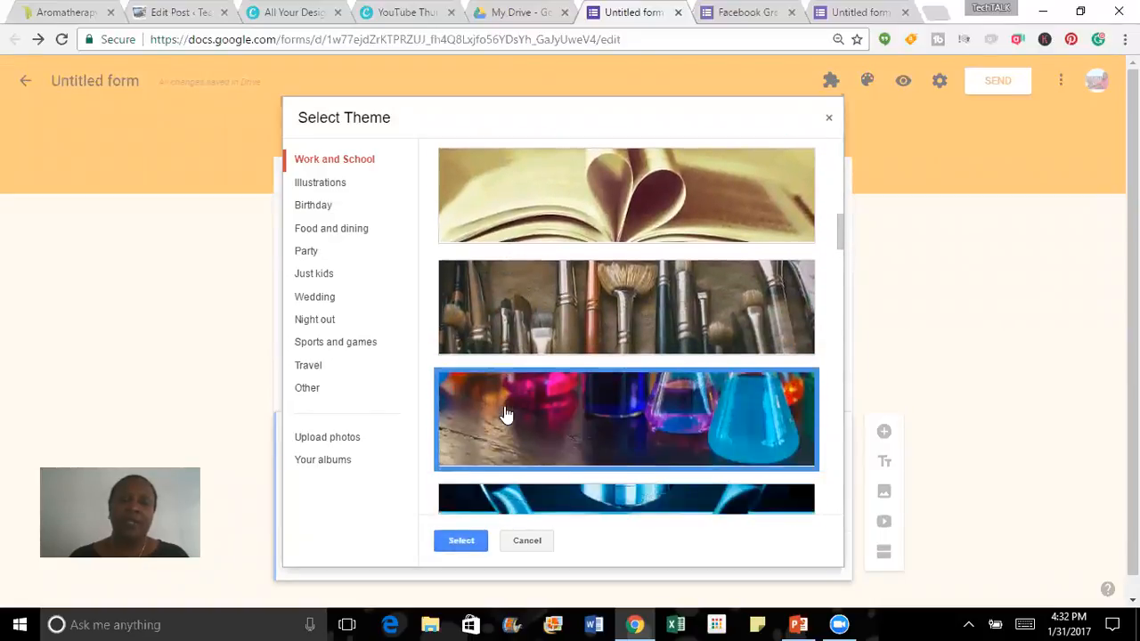
{"action": "scroll", "coordinate": [513, 310], "scroll_direction": "down", "scroll_amount": 1}
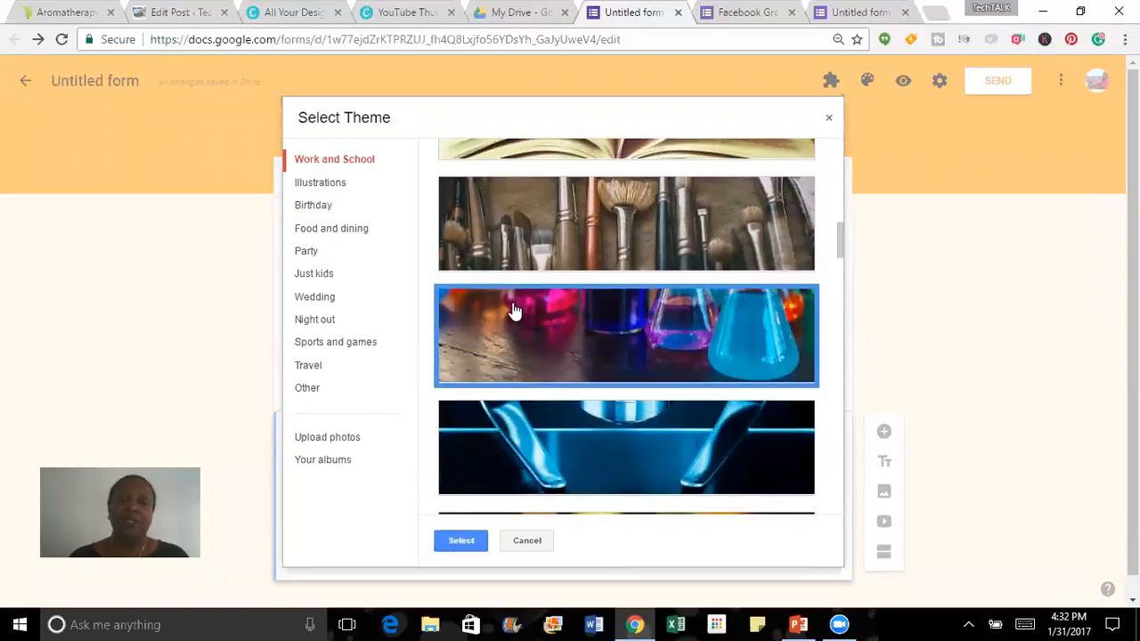
{"action": "left_click", "coordinate": [535, 245]}
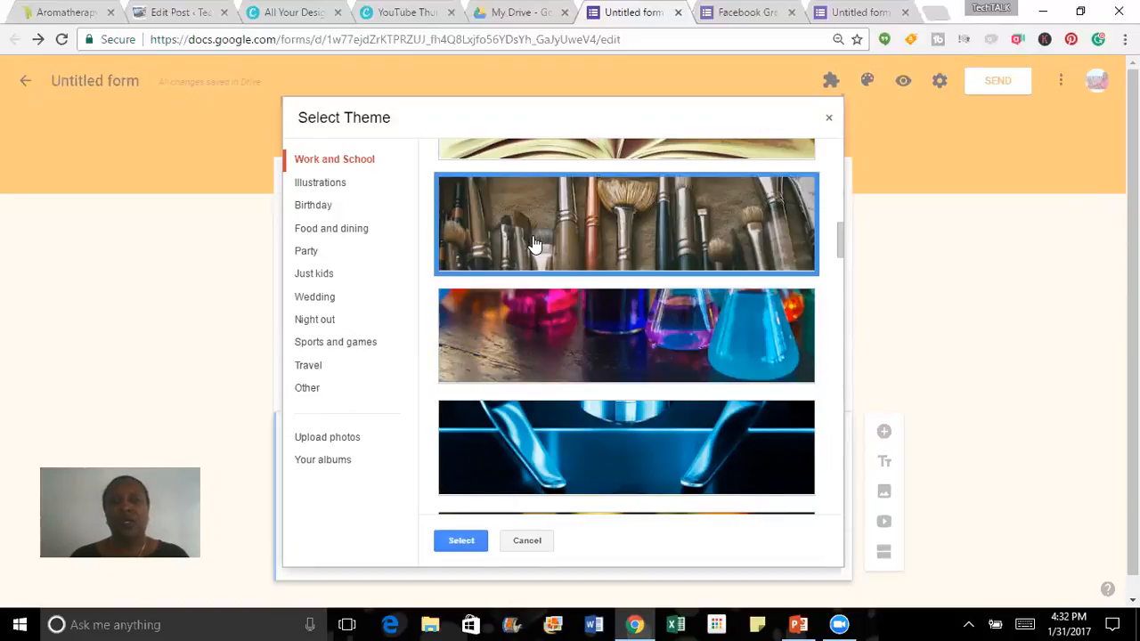
{"action": "left_click", "coordinate": [458, 543]}
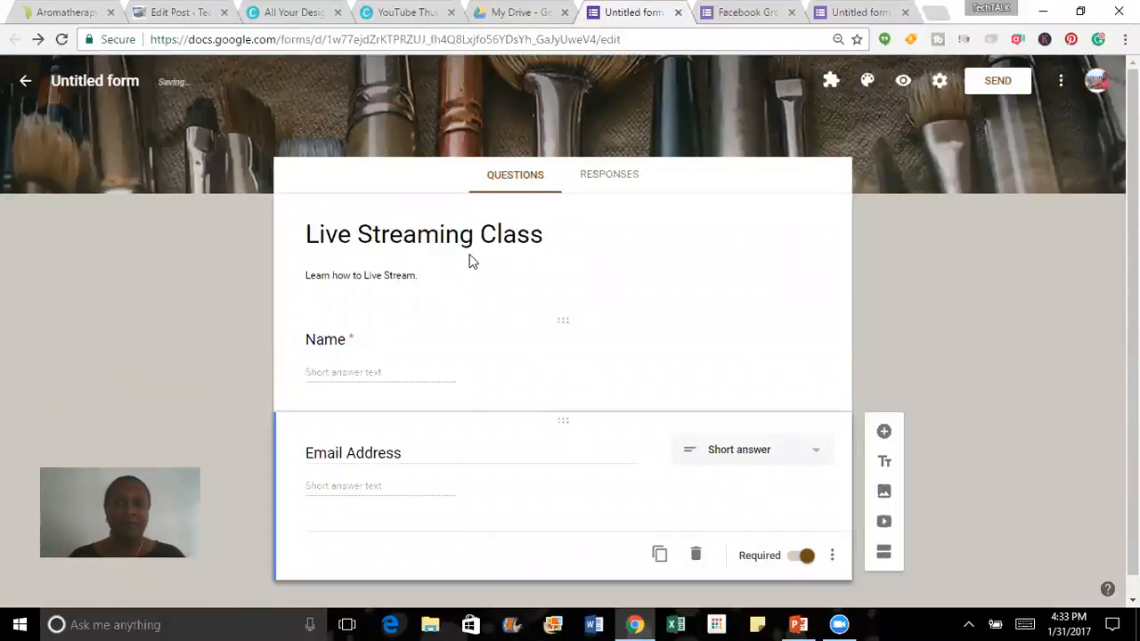
Review the theme gallery's options for uploading photos and using own albums, and close it without picking an image.
{"action": "left_click", "coordinate": [868, 89]}
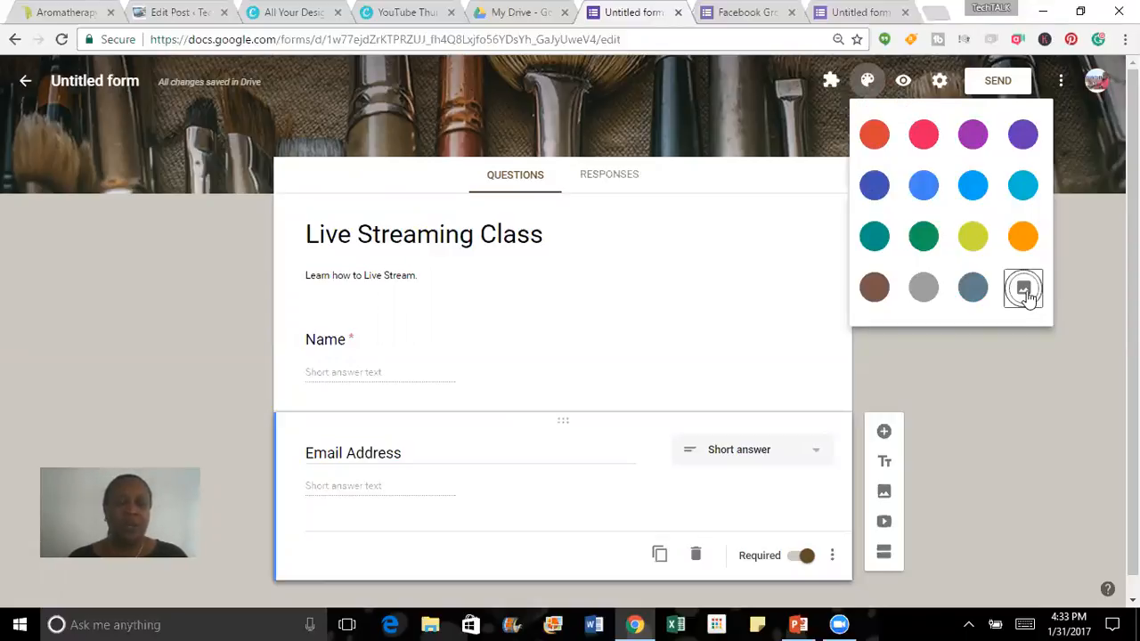
{"action": "left_click", "coordinate": [1023, 290]}
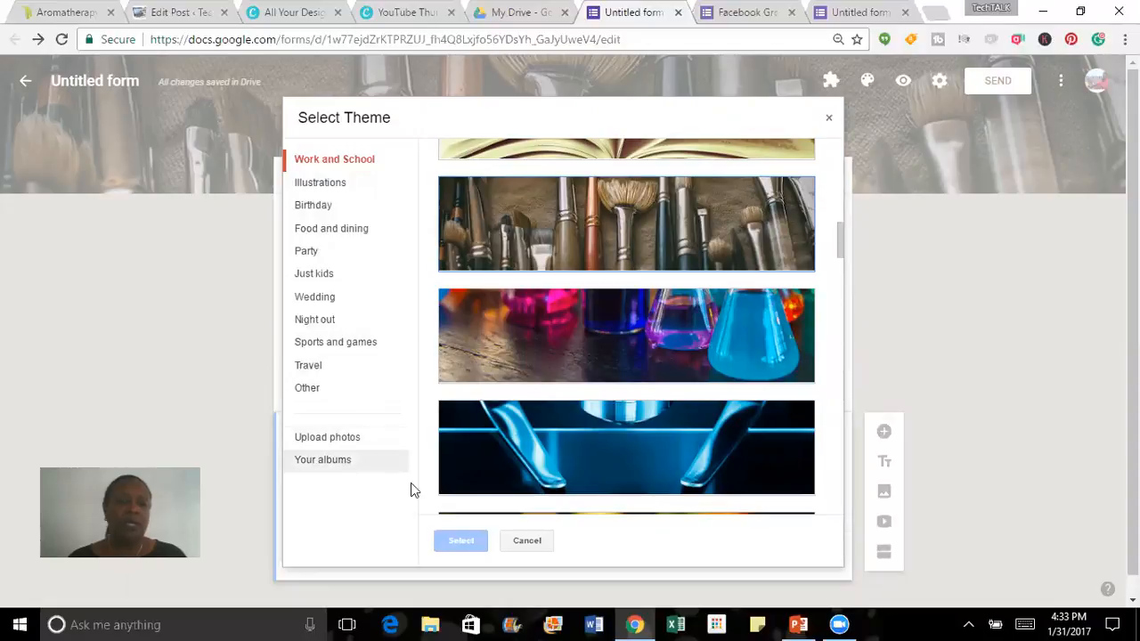
{"action": "left_click", "coordinate": [525, 541]}
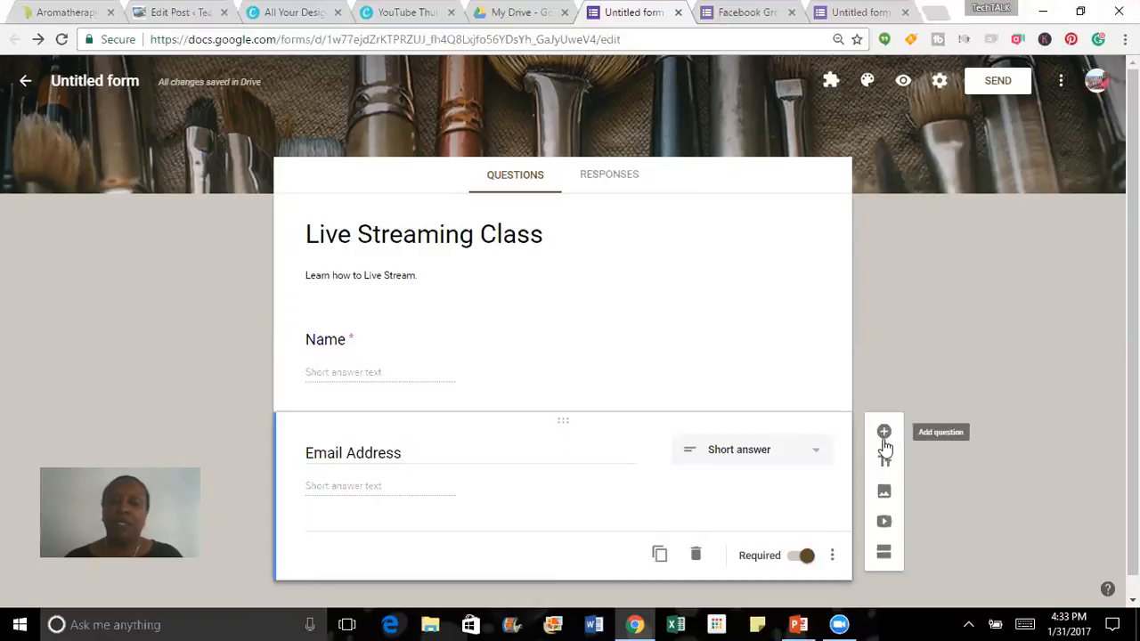
Insert the image Choose-The-Right-Tablet-Computer from the TechTALK Thumbnails folder in Pictures below the Email Address question.
{"action": "left_click", "coordinate": [883, 495]}
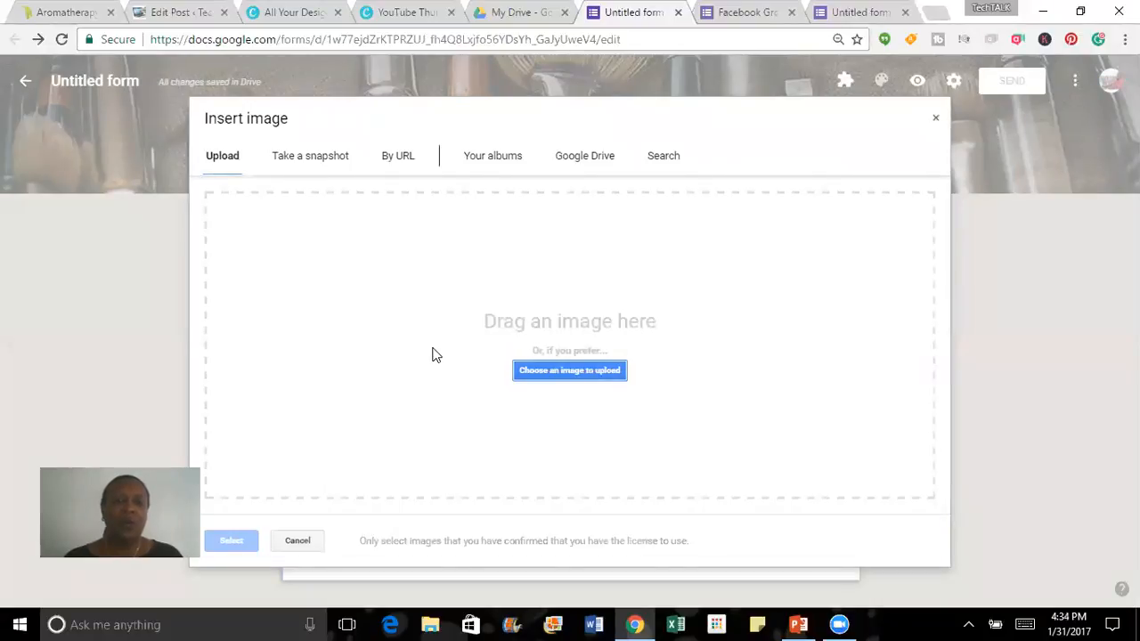
{"action": "left_click", "coordinate": [557, 371]}
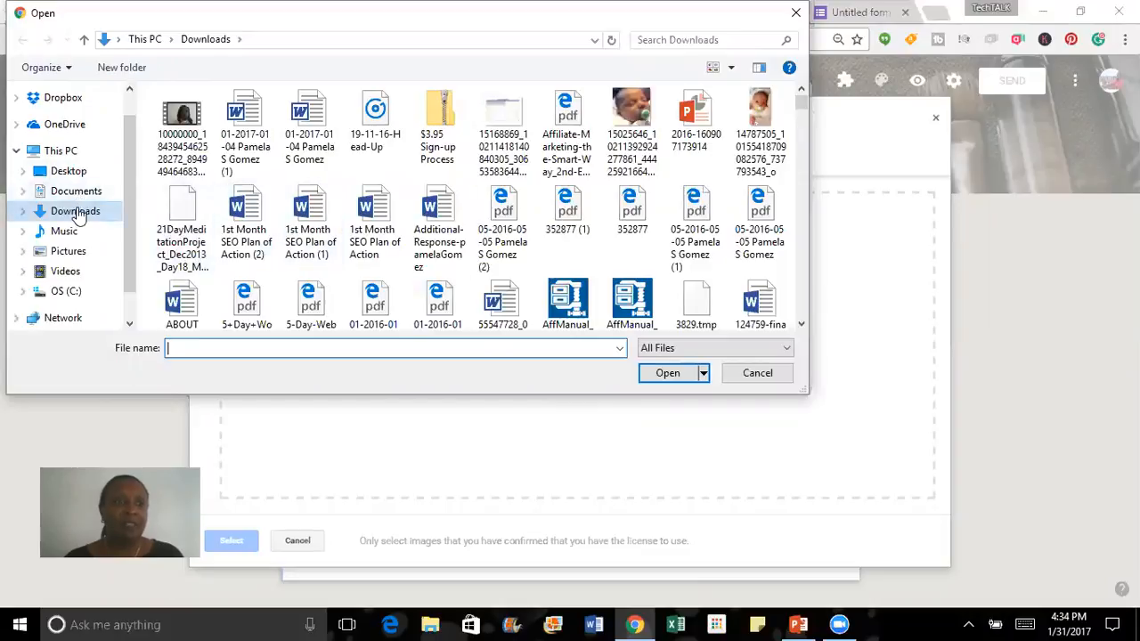
{"action": "left_click", "coordinate": [72, 253]}
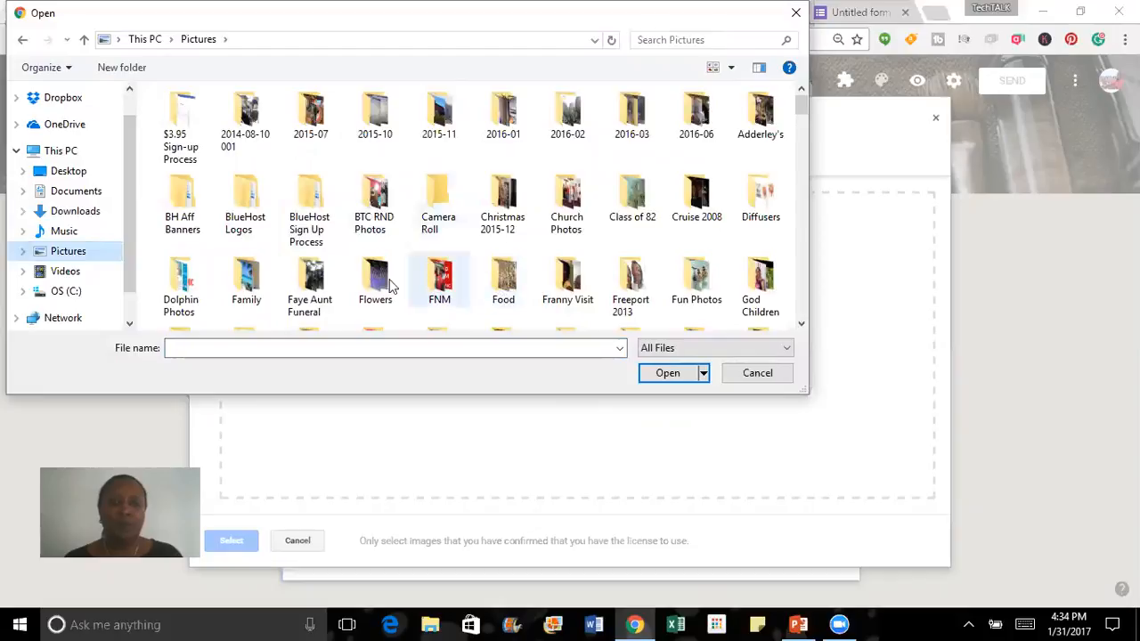
{"action": "scroll", "coordinate": [464, 284], "scroll_direction": "down", "scroll_amount": 2}
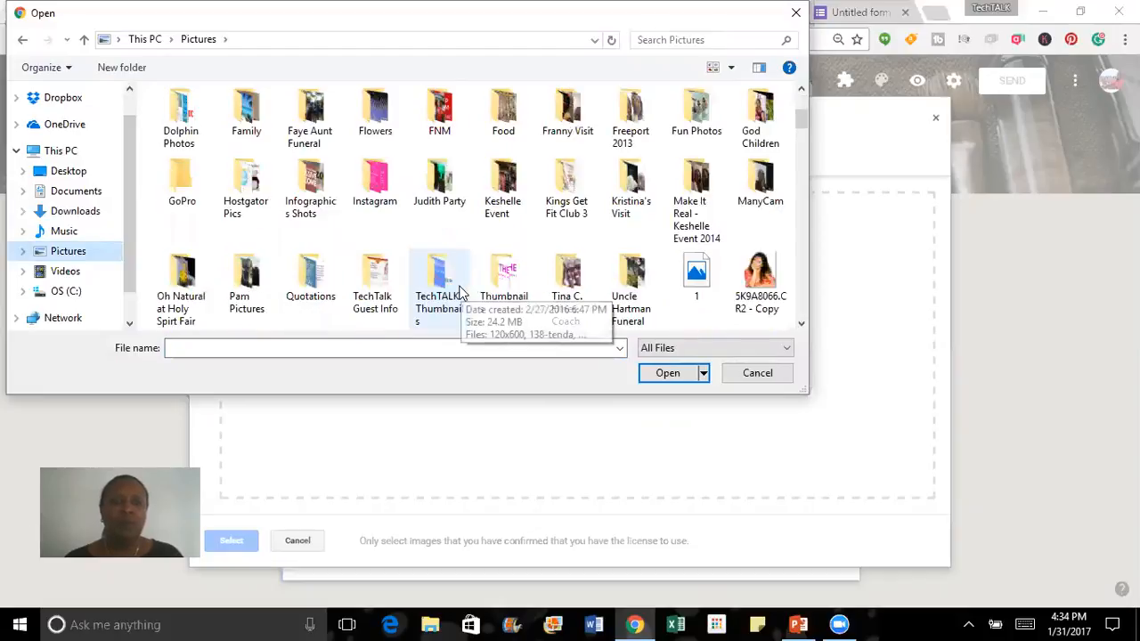
{"action": "left_click", "coordinate": [440, 283]}
{"action": "double_click", "coordinate": [437, 283]}
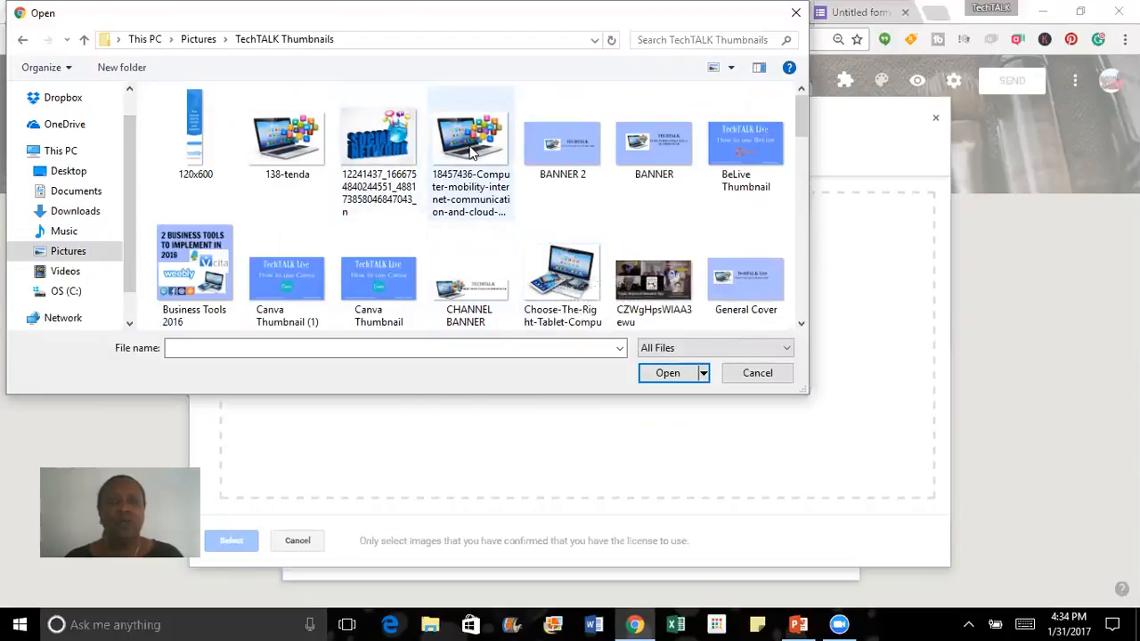
{"action": "left_click", "coordinate": [552, 278]}
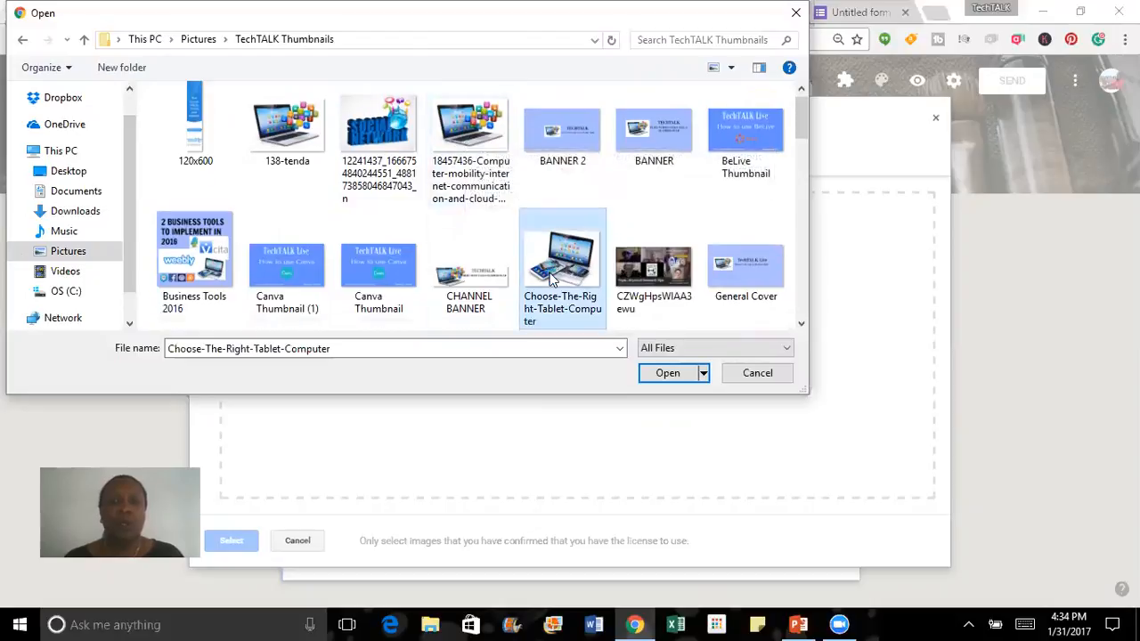
{"action": "left_click", "coordinate": [667, 377]}
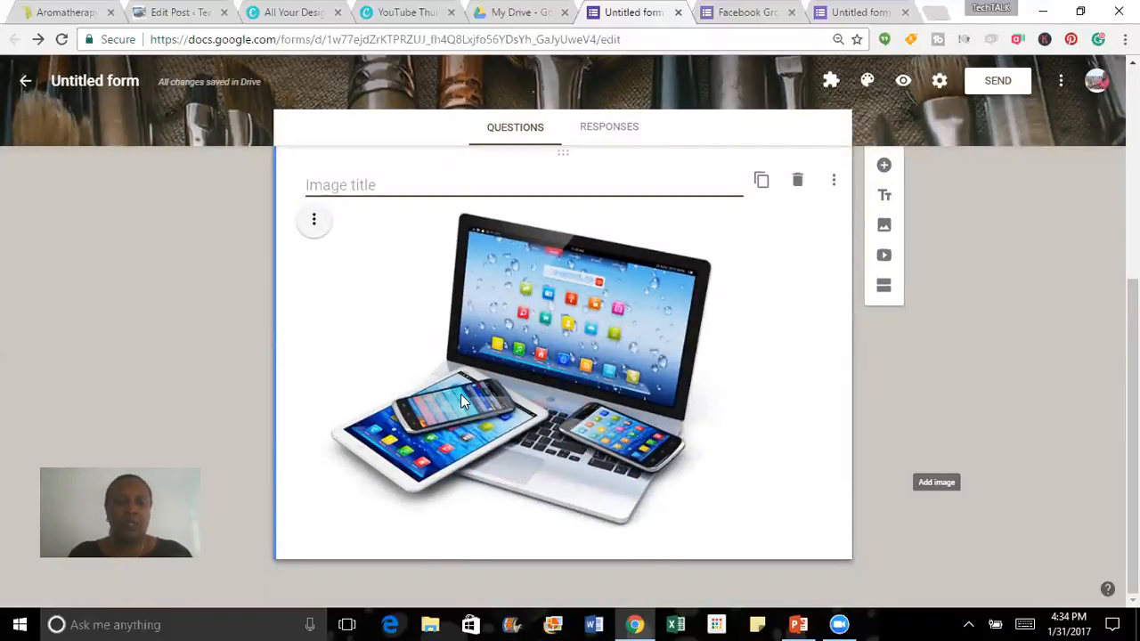
Title the inserted image "Thank for choosing TechTalk Live for your training.".
{"action": "type", "text": "Thank "}
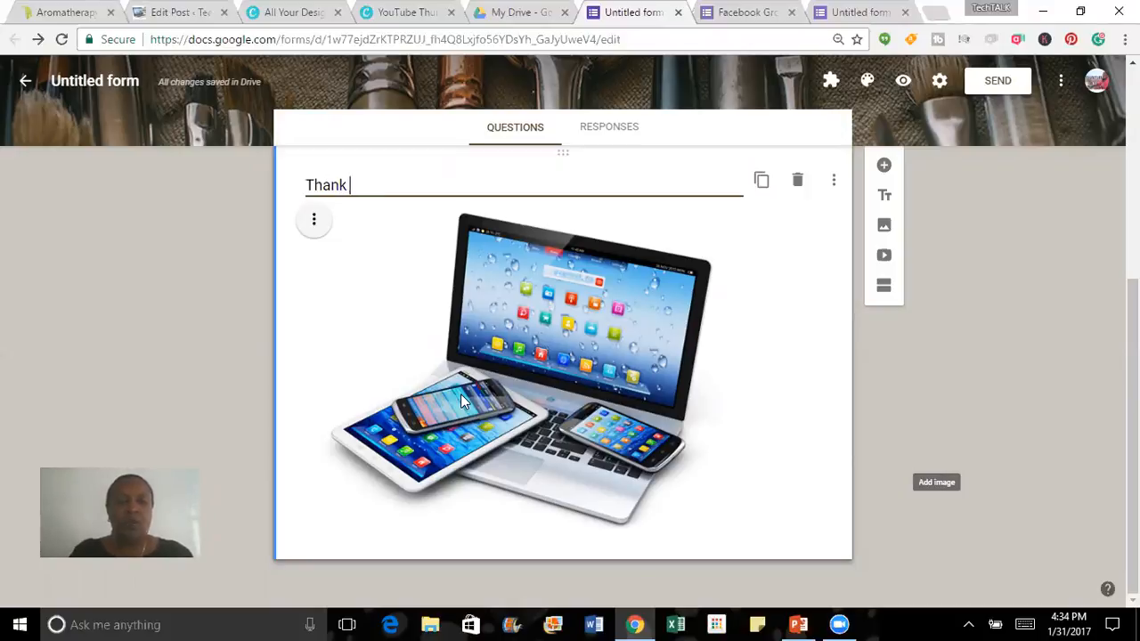
{"action": "type", "text": "for"}
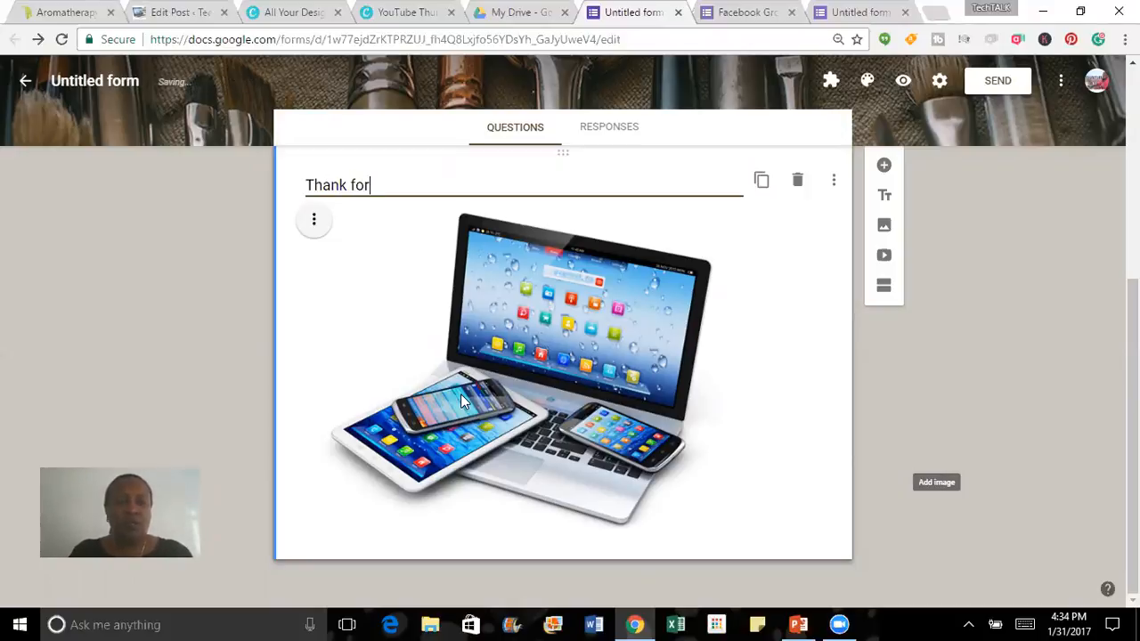
{"action": "type", "text": " choosi"}
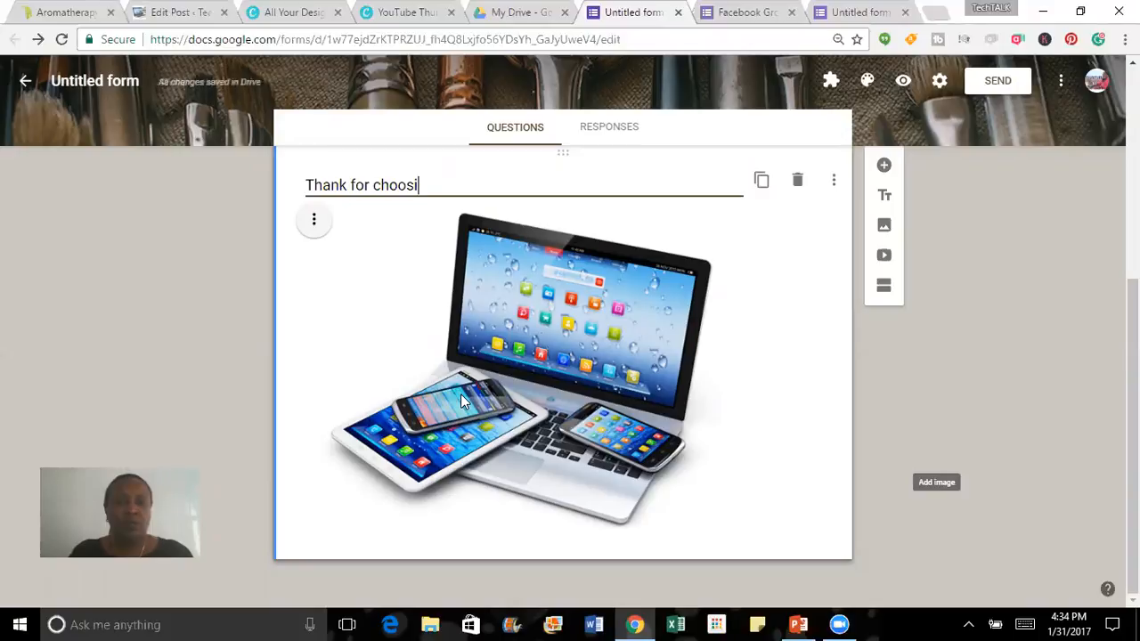
{"action": "type", "text": "ng Tec"}
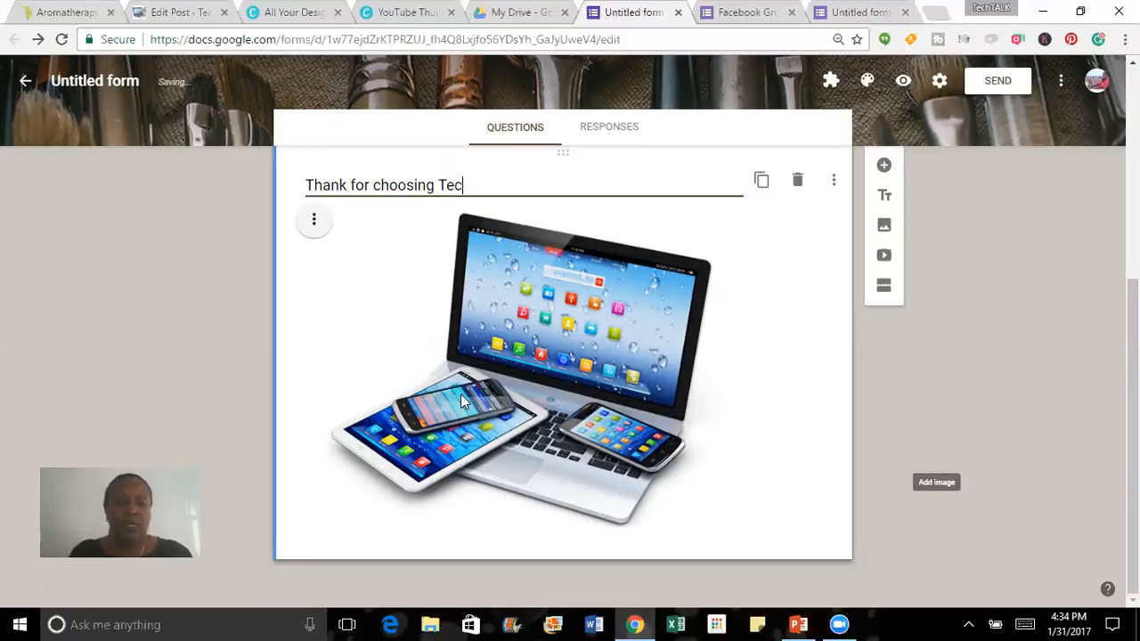
{"action": "type", "text": "hTalk "}
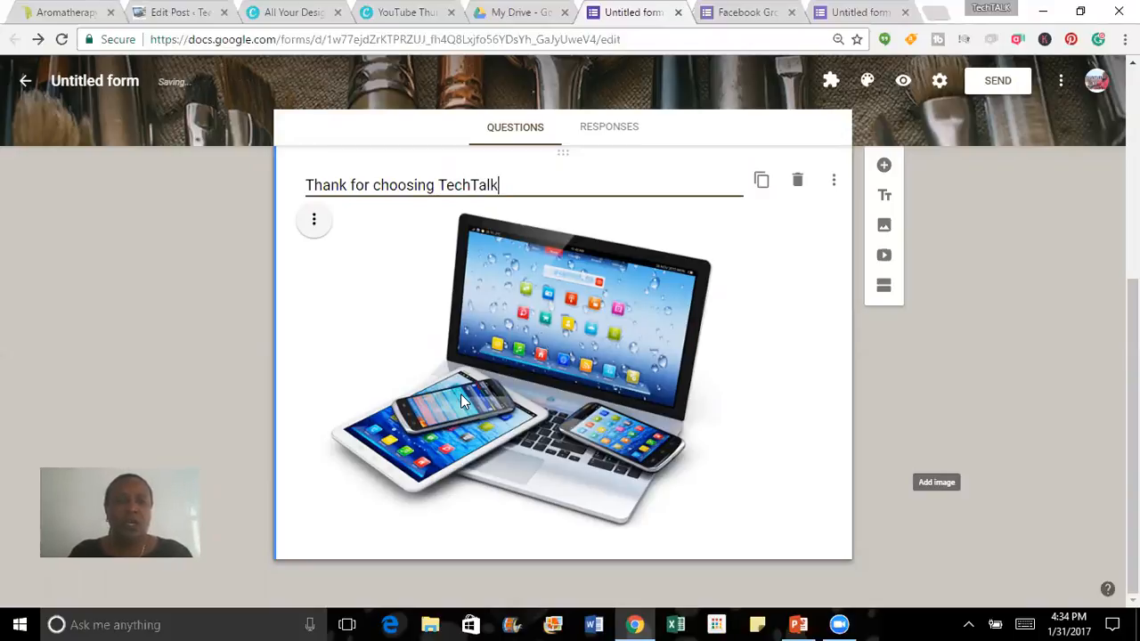
{"action": "type", "text": "Live f"}
{"action": "key", "text": "BackSpace"}
{"action": "type", "text": "for your "}
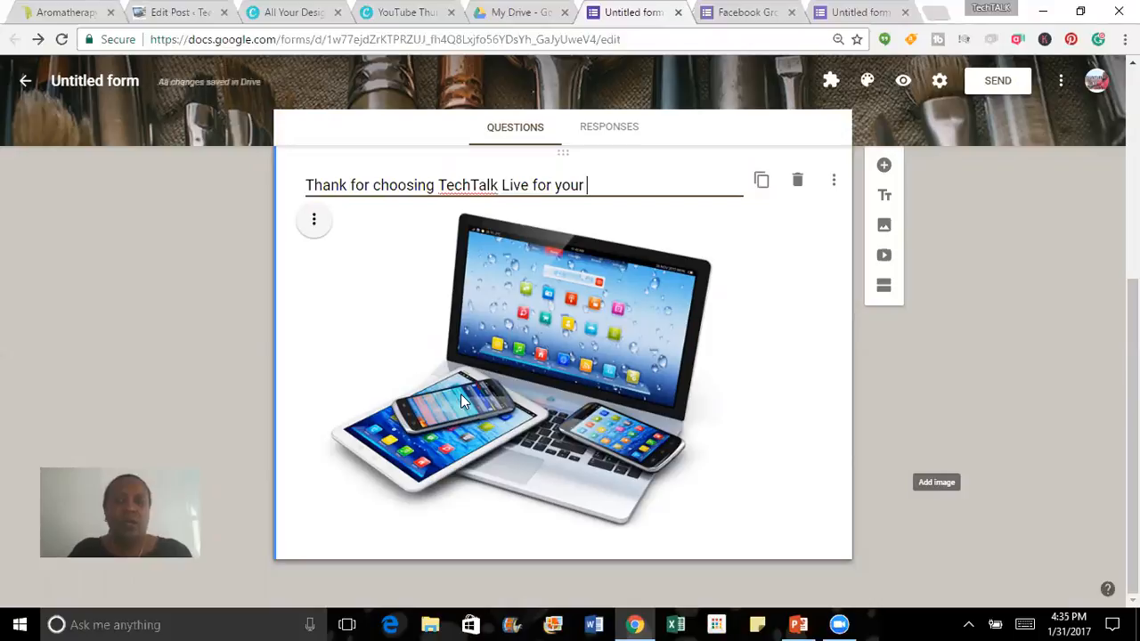
{"action": "type", "text": "trainn"}
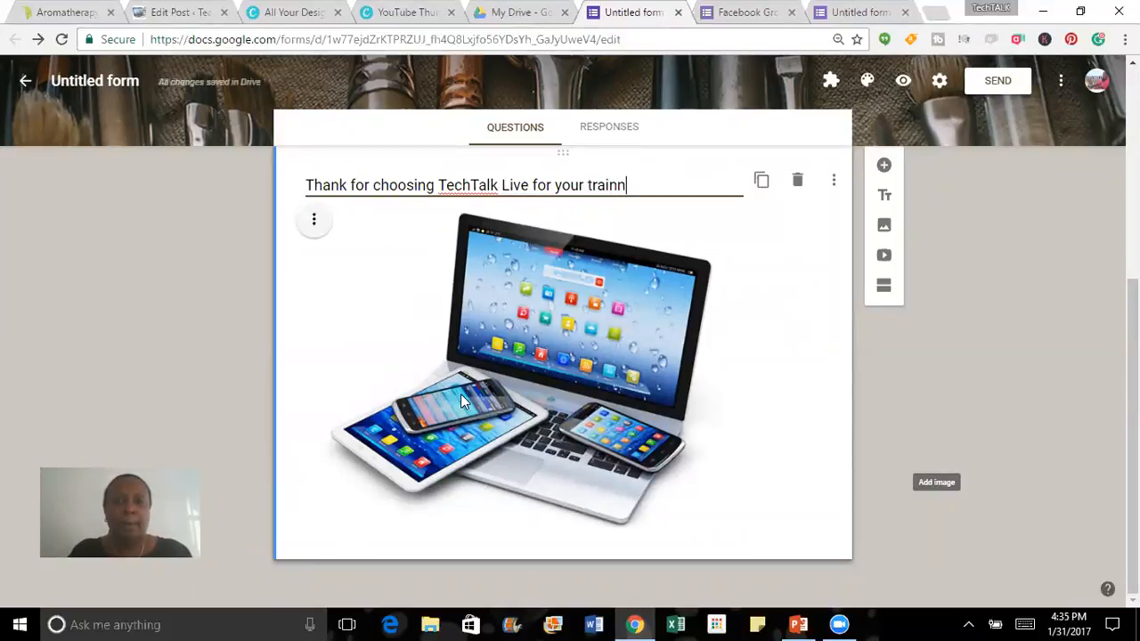
{"action": "key", "text": "BackSpace"}
{"action": "type", "text": "in"}
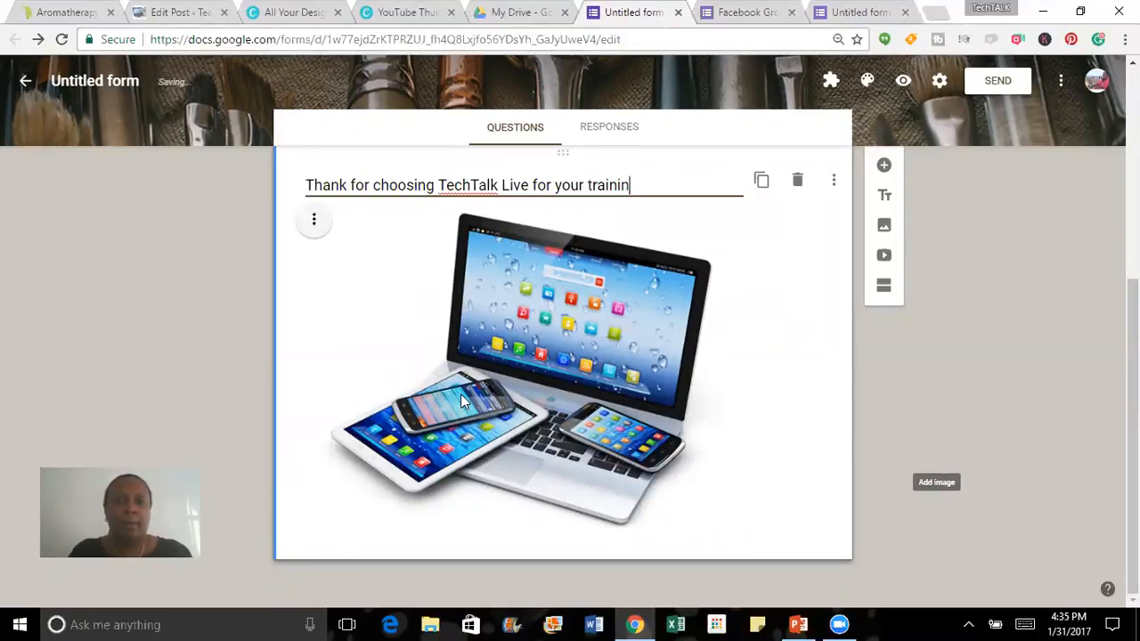
{"action": "type", "text": "g."}
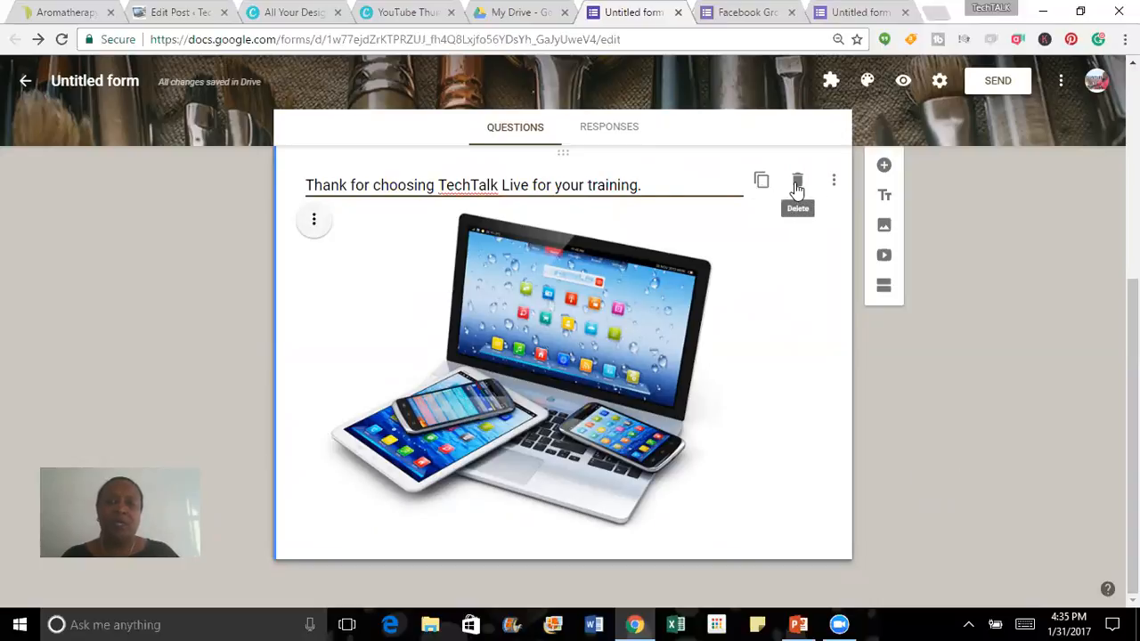
{"action": "left_click", "coordinate": [834, 185]}
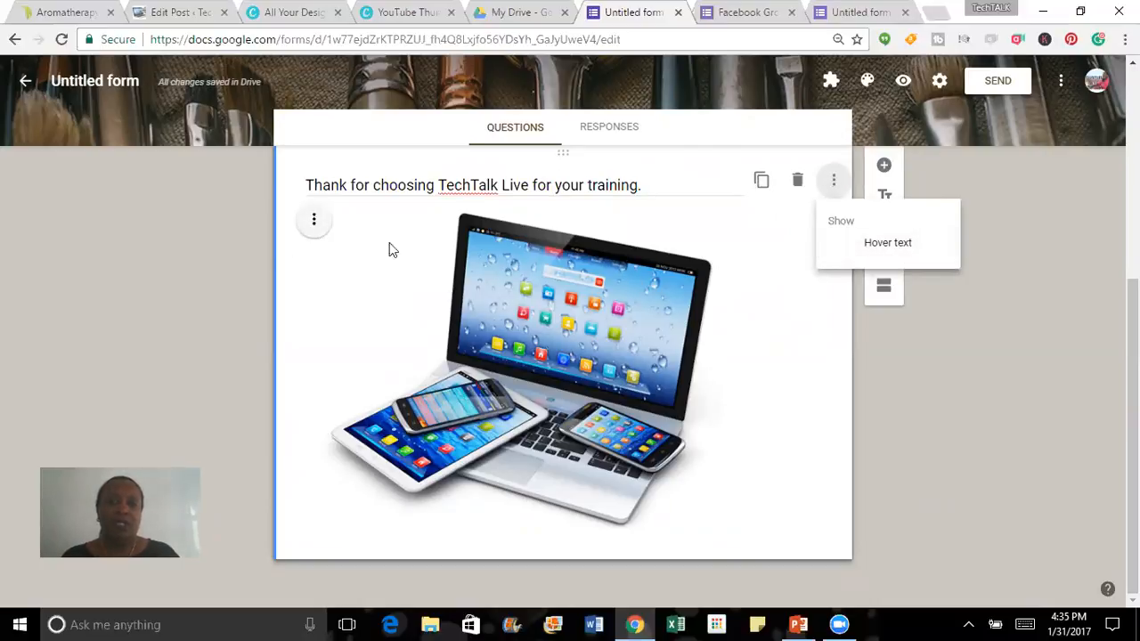
{"action": "left_click", "coordinate": [761, 312]}
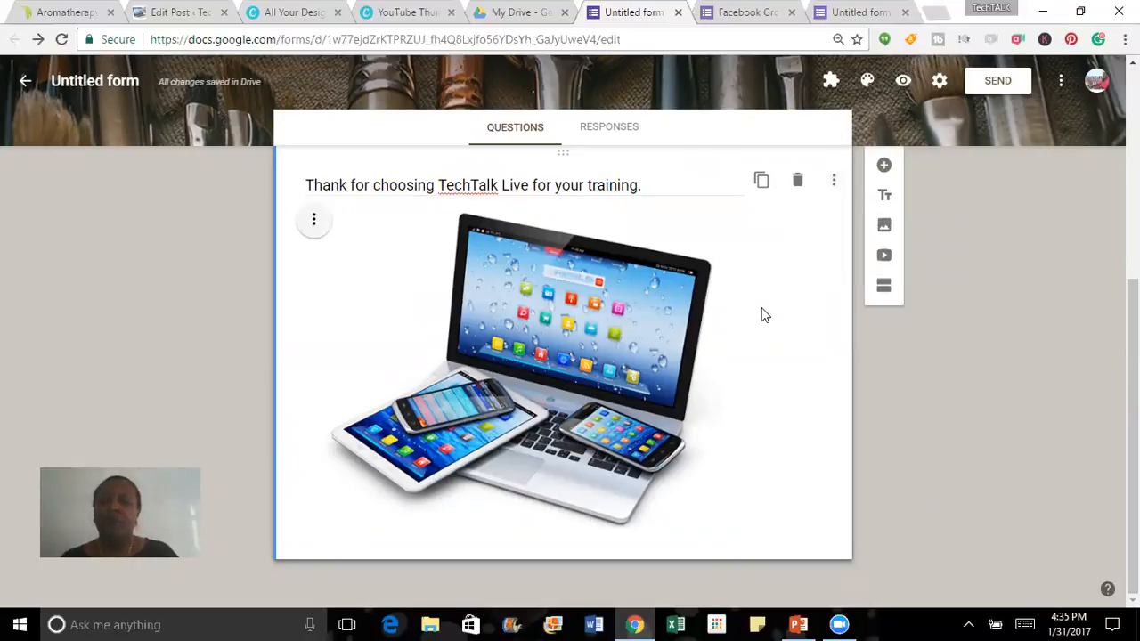
Review the form's responses and the spreadsheet destination options, cancel without creating a spreadsheet, and return to the questions.
{"action": "scroll", "coordinate": [762, 313], "scroll_direction": "up", "scroll_amount": 4}
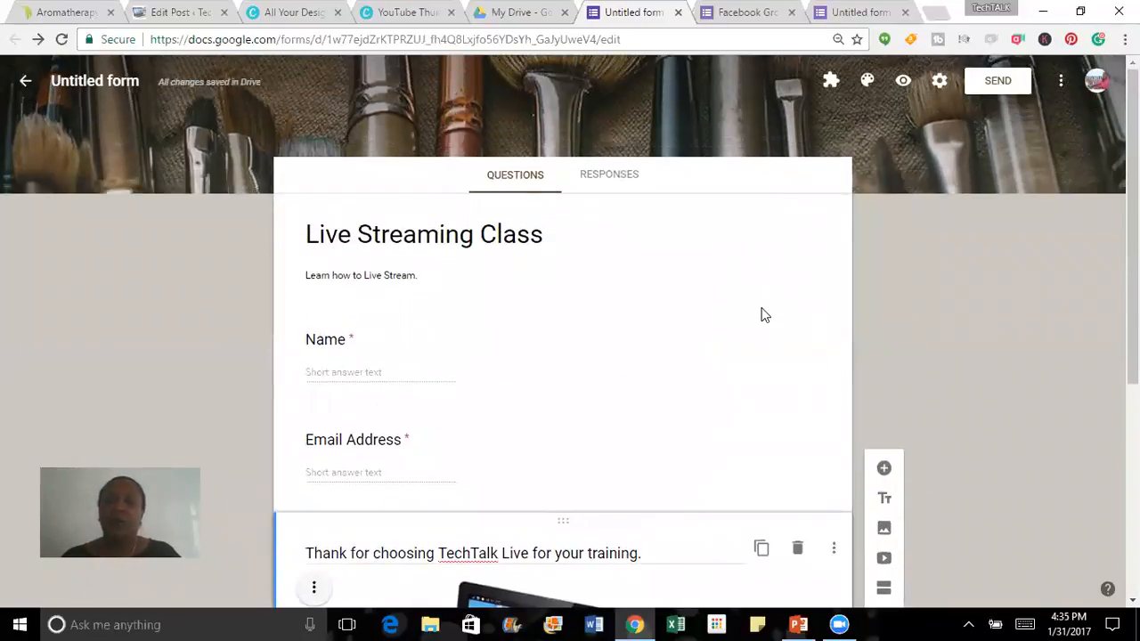
{"action": "left_click", "coordinate": [608, 176]}
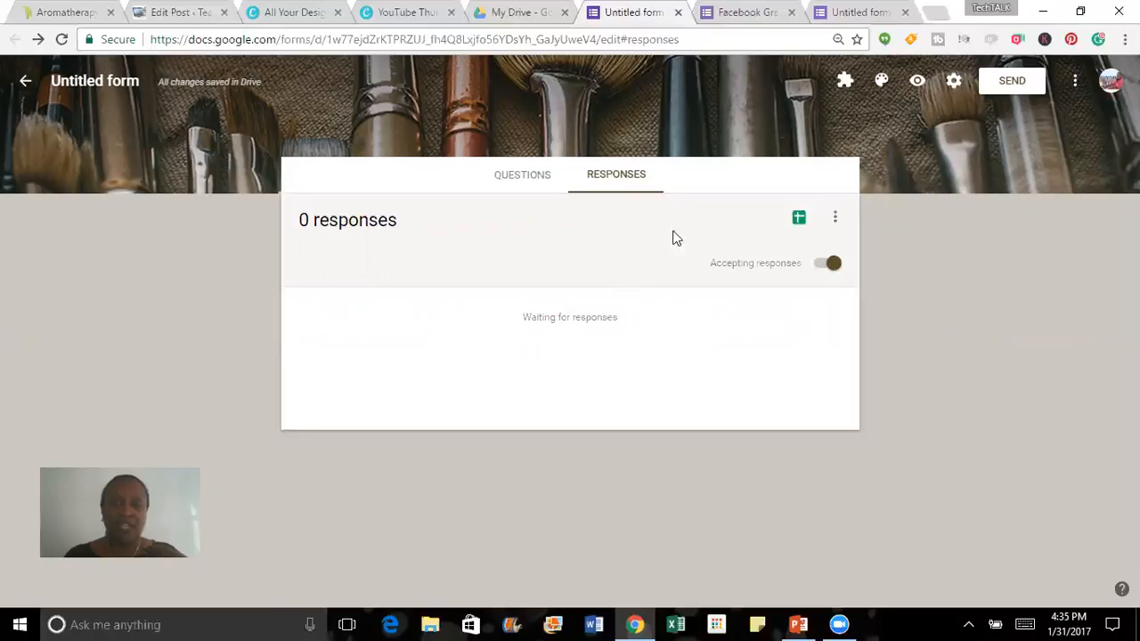
{"action": "left_click", "coordinate": [799, 219]}
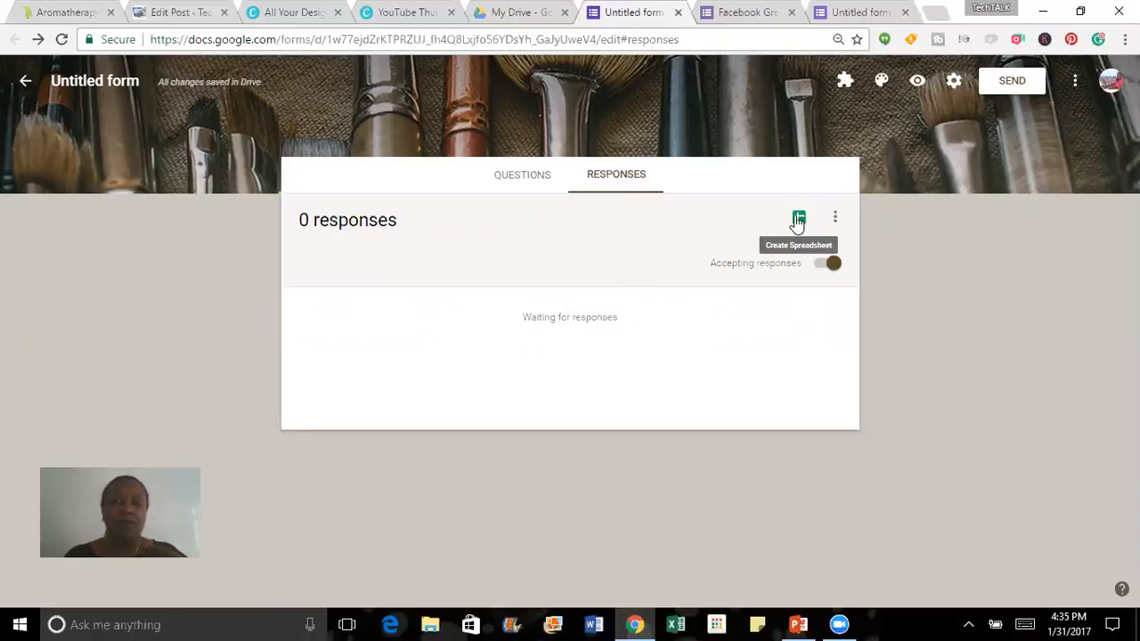
{"action": "left_click", "coordinate": [798, 221]}
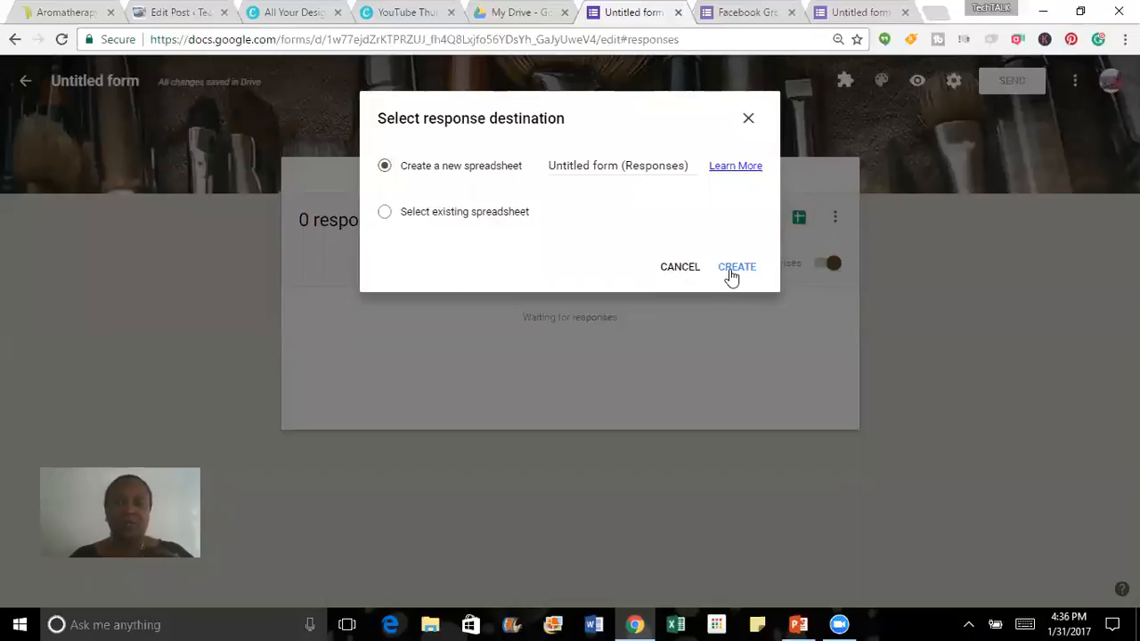
{"action": "left_click", "coordinate": [678, 267]}
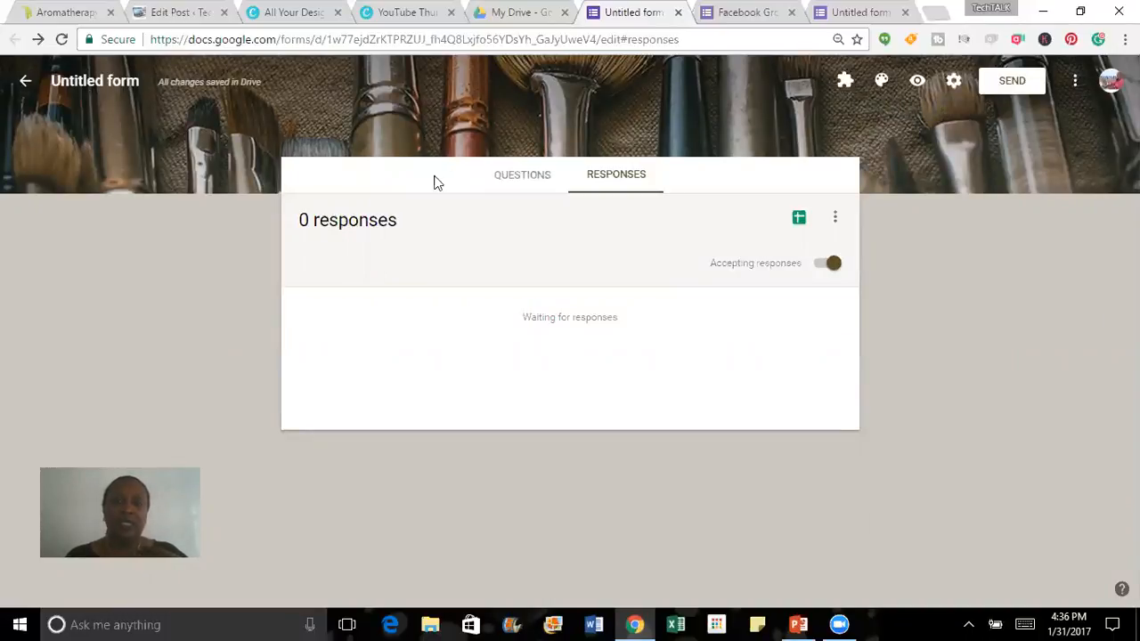
{"action": "left_click", "coordinate": [503, 178]}
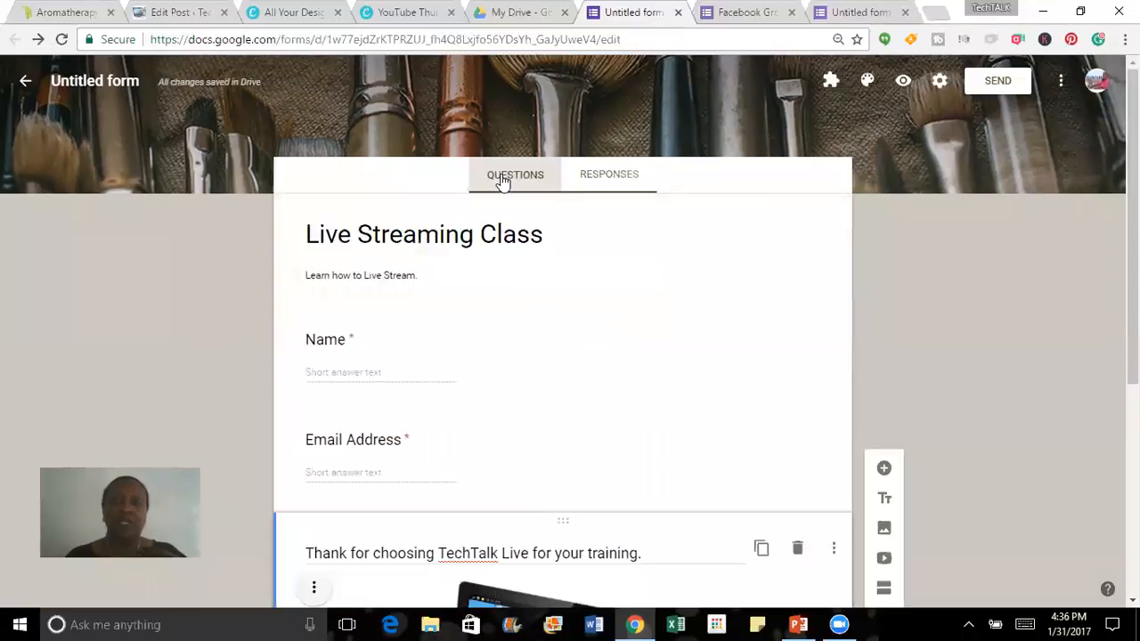
In the form's general settings, enable Collect email address and Limit to 1 response.
{"action": "left_click", "coordinate": [936, 83]}
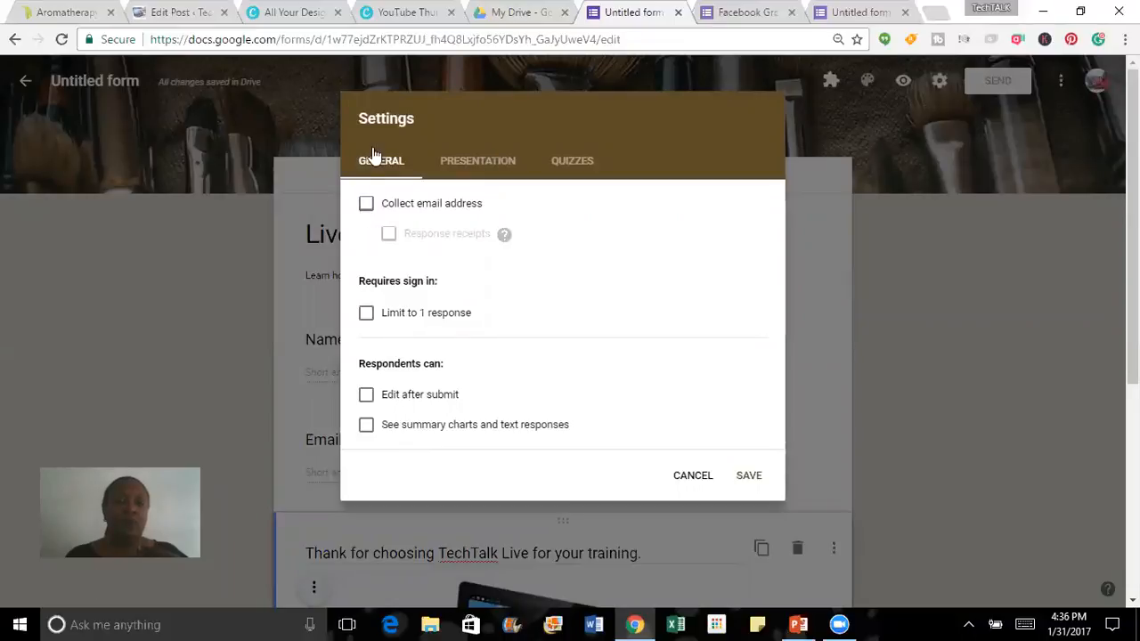
{"action": "left_click", "coordinate": [366, 206]}
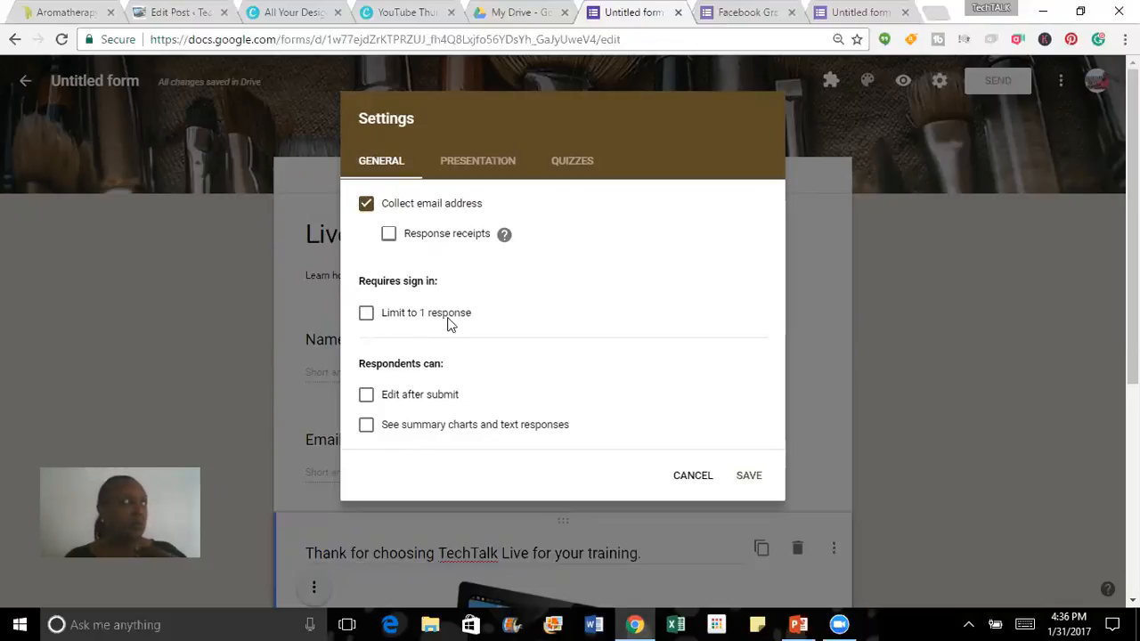
{"action": "left_click", "coordinate": [366, 316]}
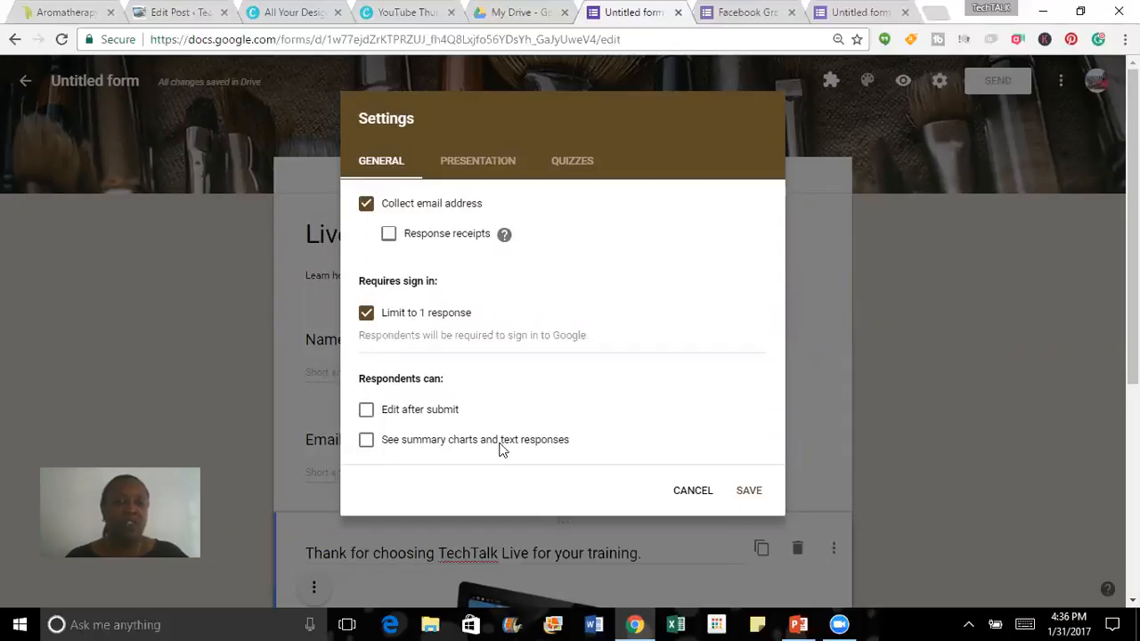
Set the confirmation message to "Your request was received. You will receive a confirmation email within 24 hours." and save the form settings.
{"action": "left_click", "coordinate": [462, 170]}
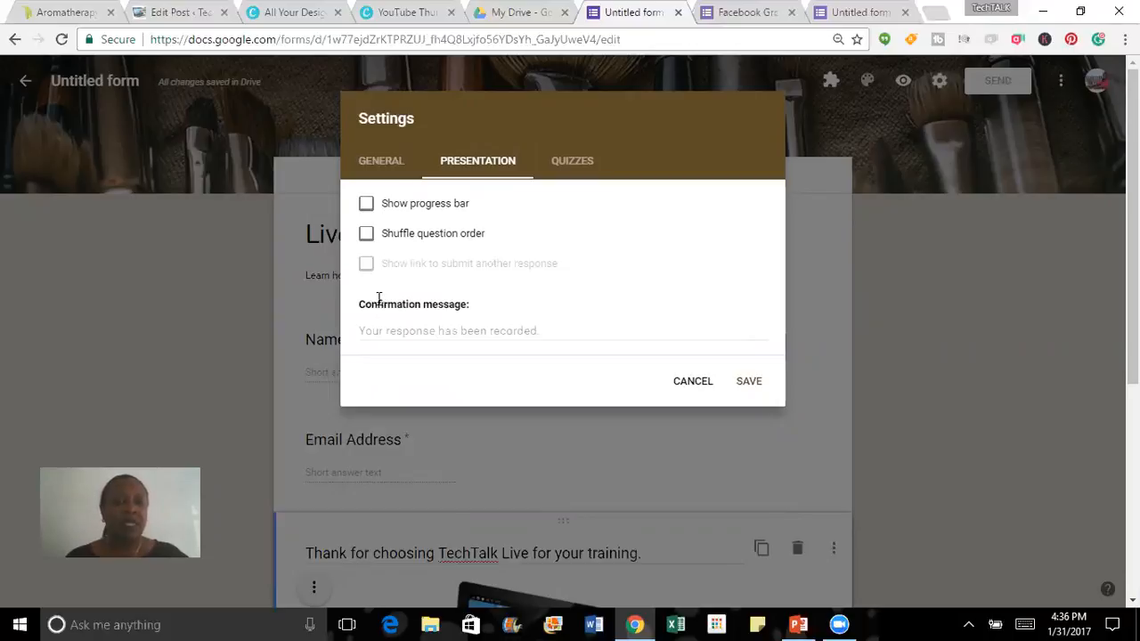
{"action": "left_click", "coordinate": [375, 328]}
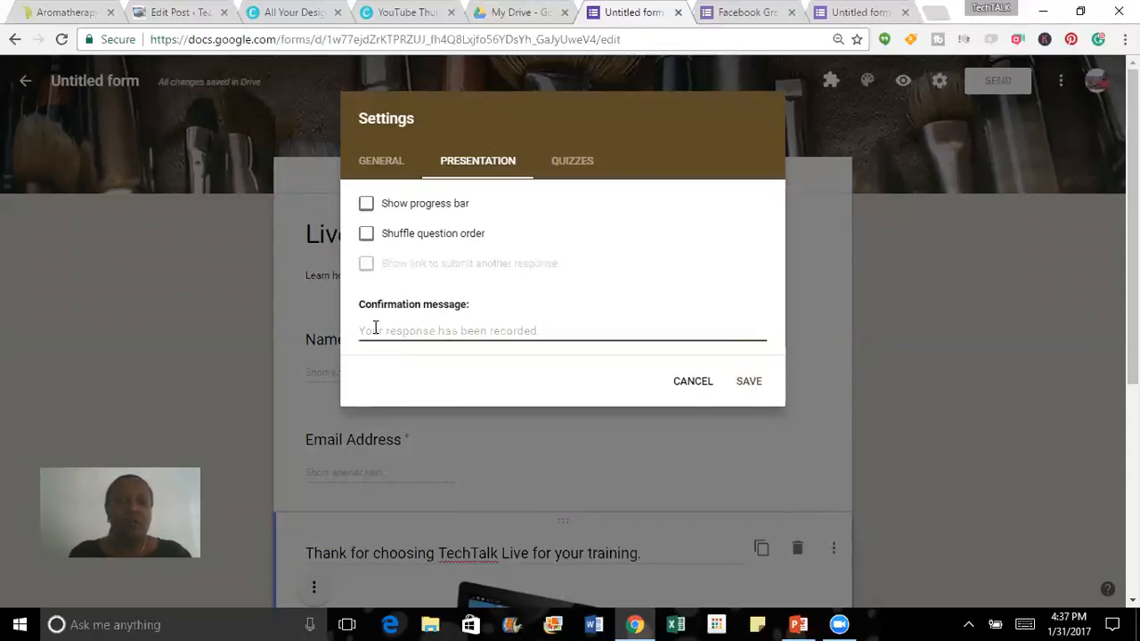
{"action": "type", "text": "You"}
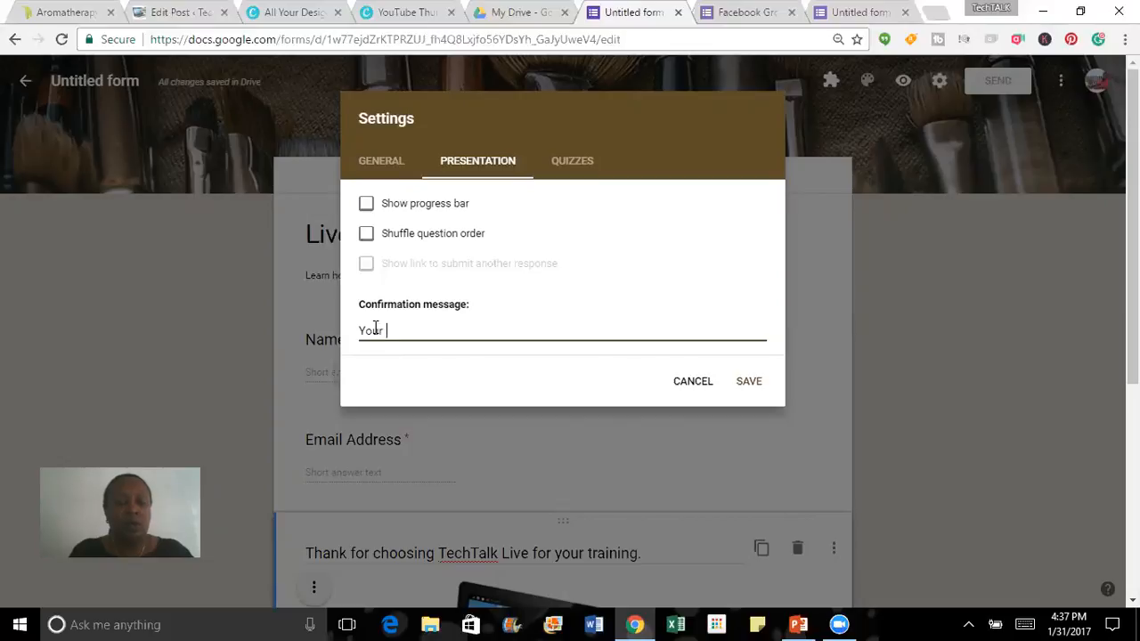
{"action": "type", "text": "r request was received. You will receive"}
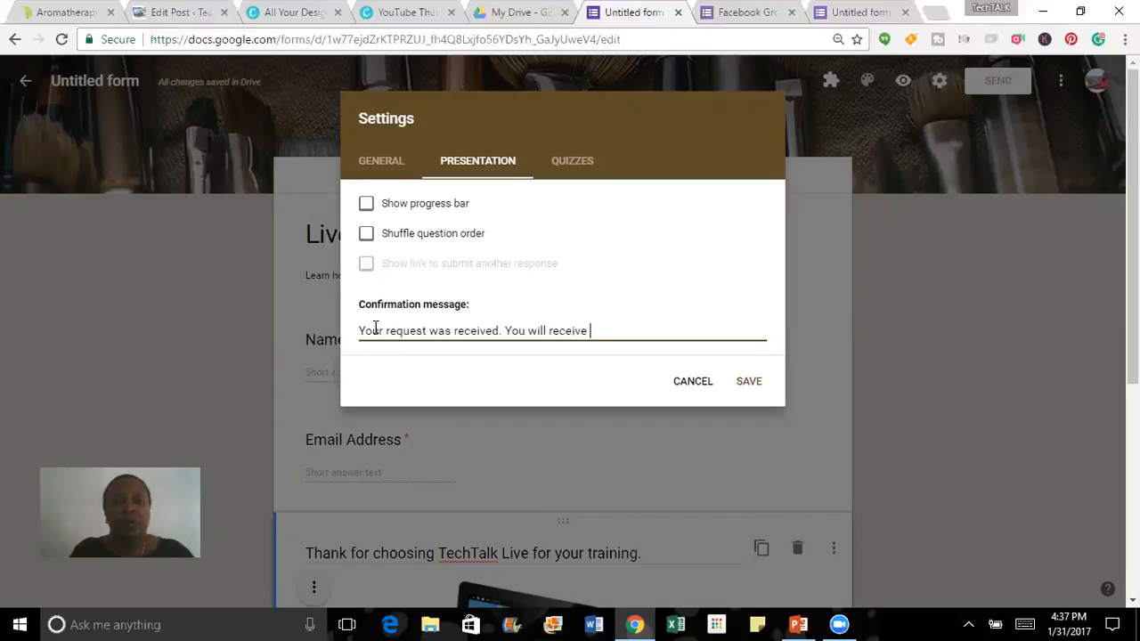
{"action": "type", "text": " a confirm"}
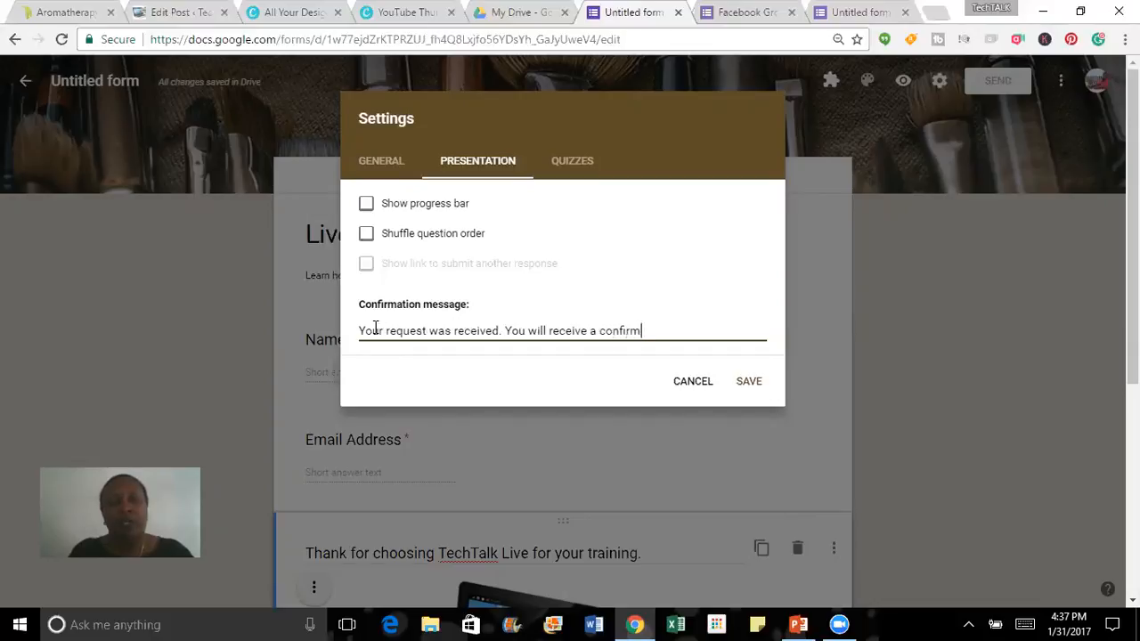
{"action": "type", "text": "atio"}
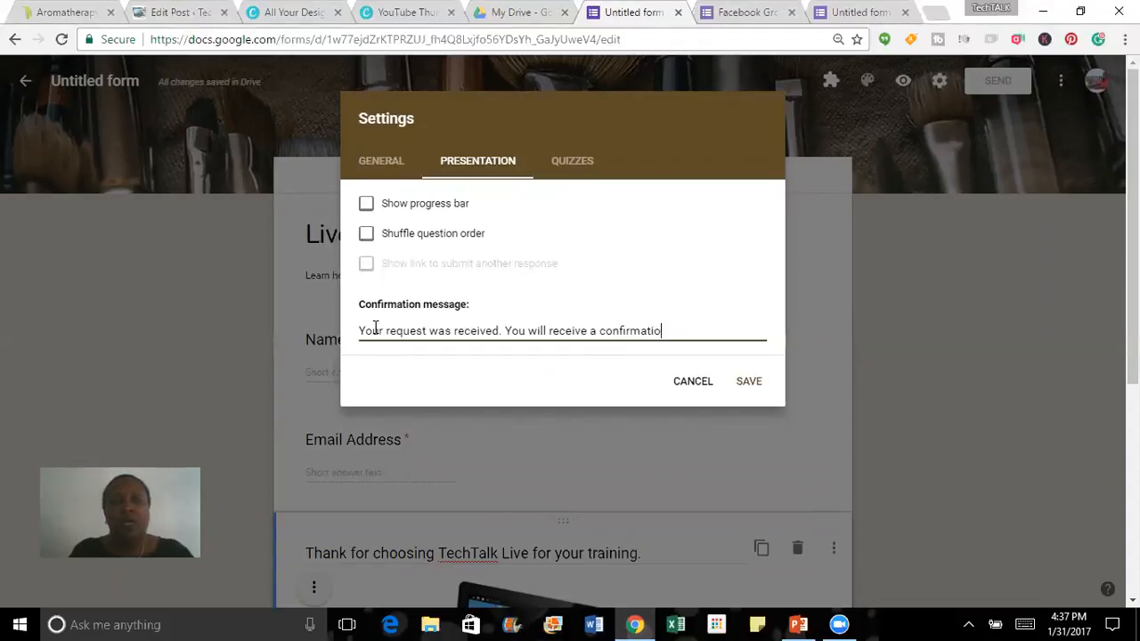
{"action": "type", "text": "n email"}
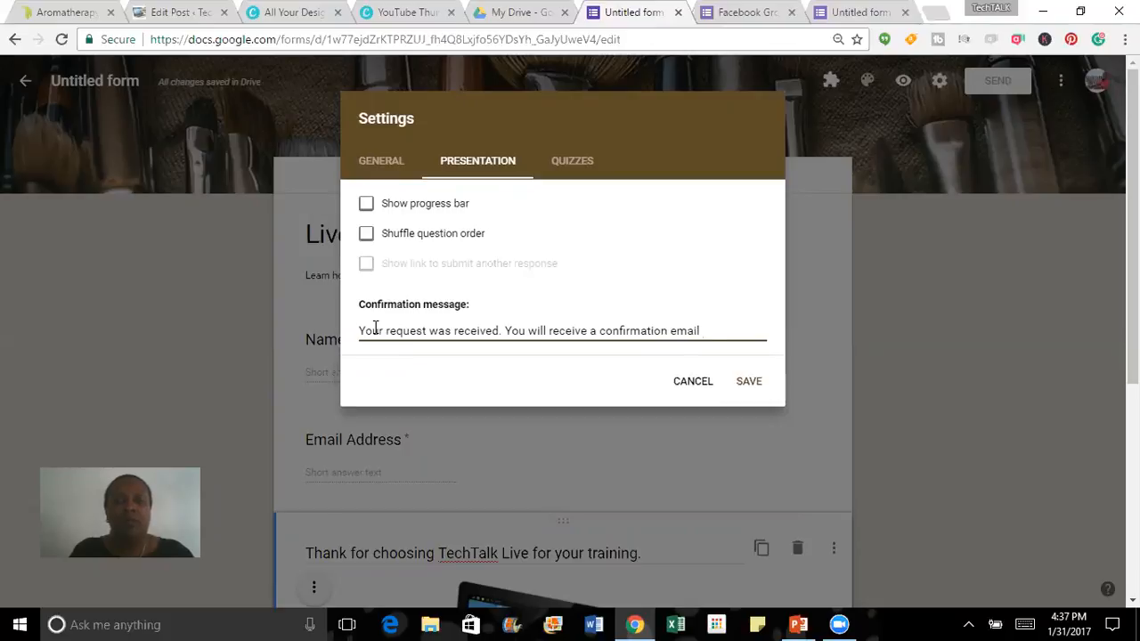
{"action": "type", "text": " withi"}
{"action": "type", "text": "n 24 hou"}
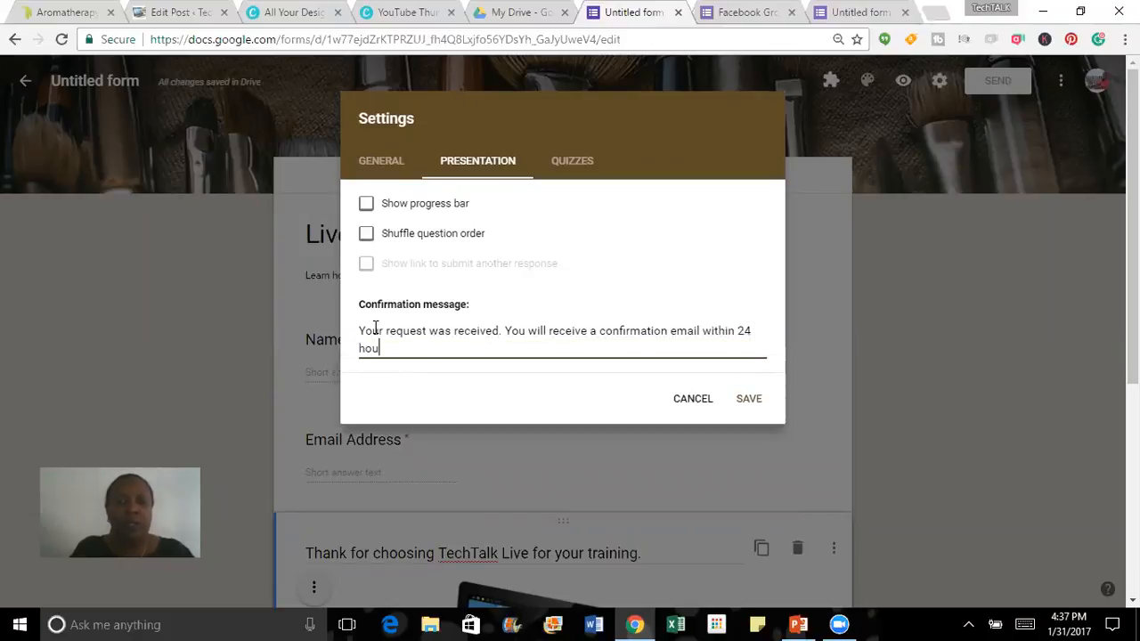
{"action": "type", "text": "rs."}
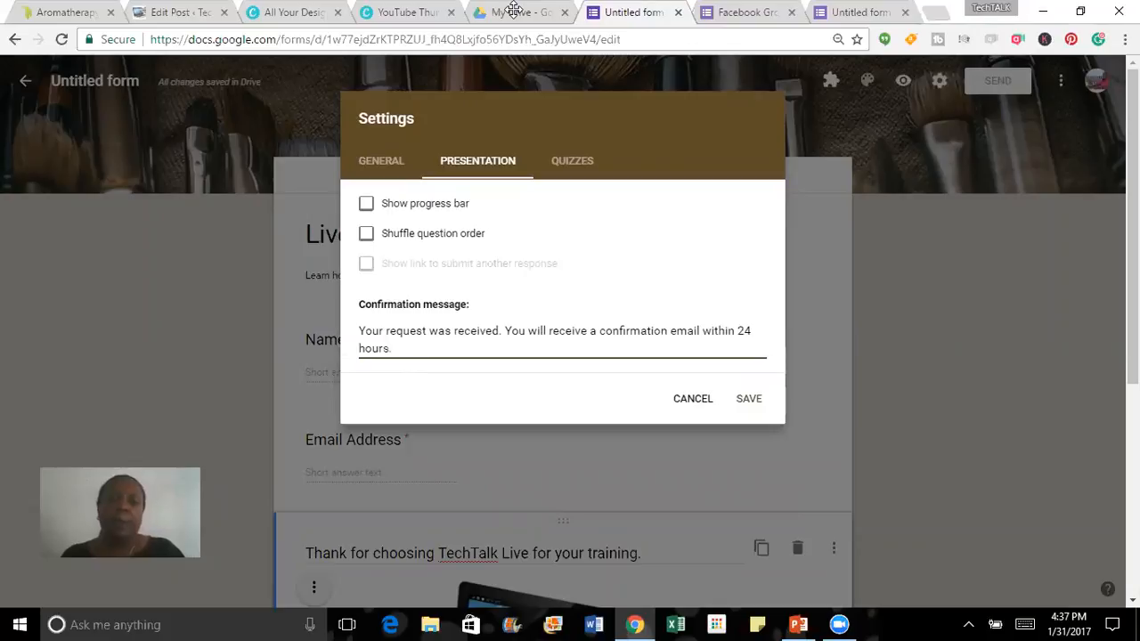
{"action": "left_click", "coordinate": [750, 399]}
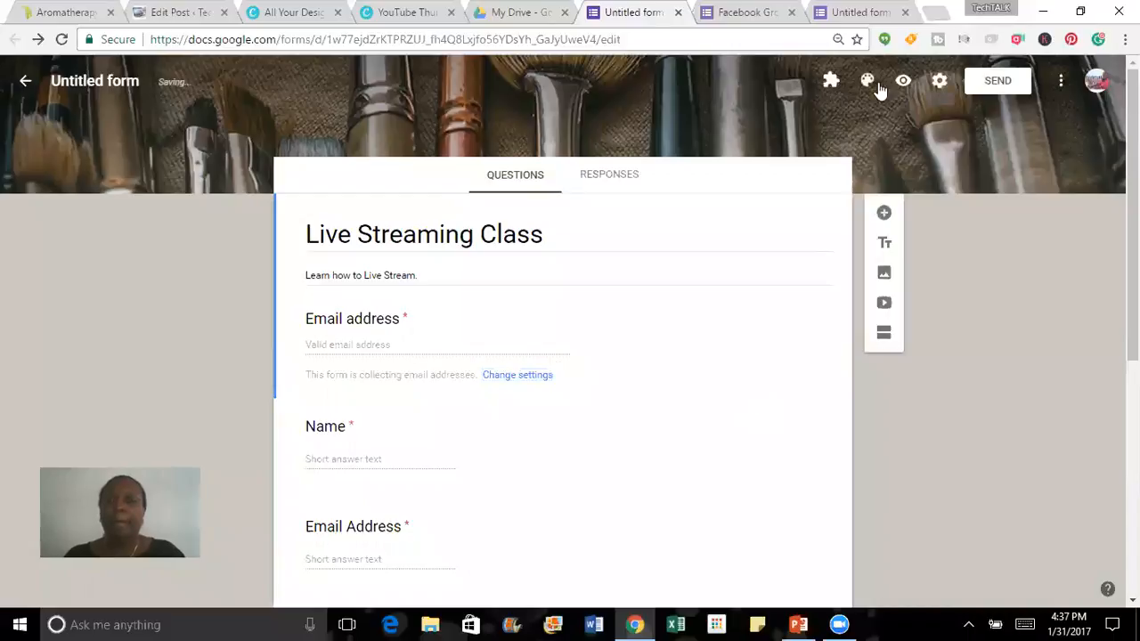
Review the options for sending the form by email, shortened link and embedded HTML, and close them without sending.
{"action": "left_click", "coordinate": [993, 84]}
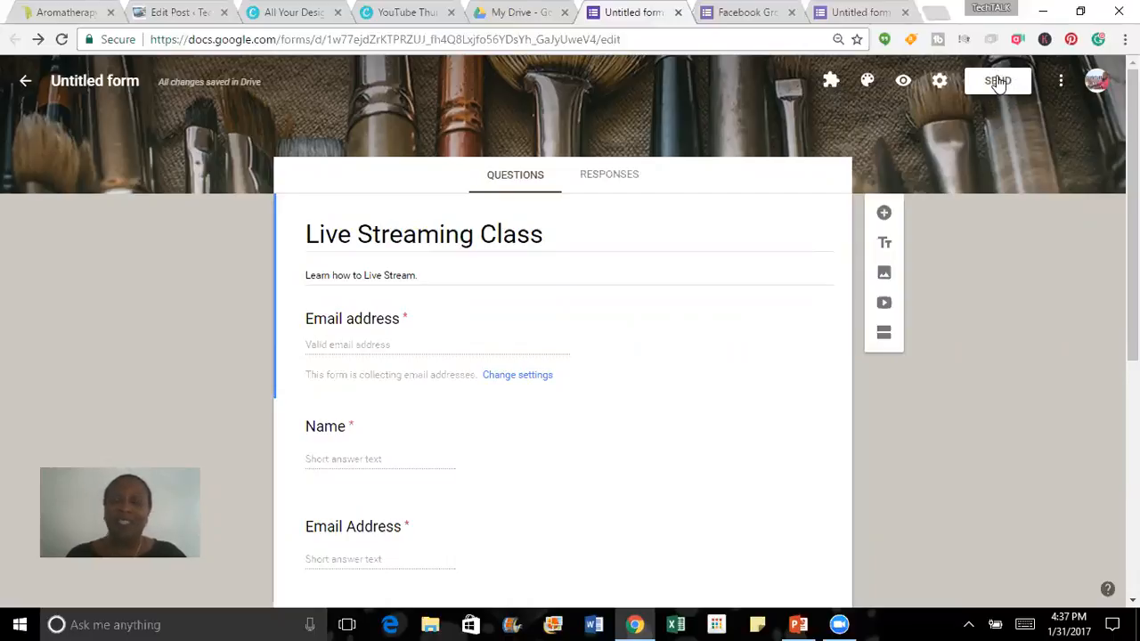
{"action": "left_click", "coordinate": [998, 80]}
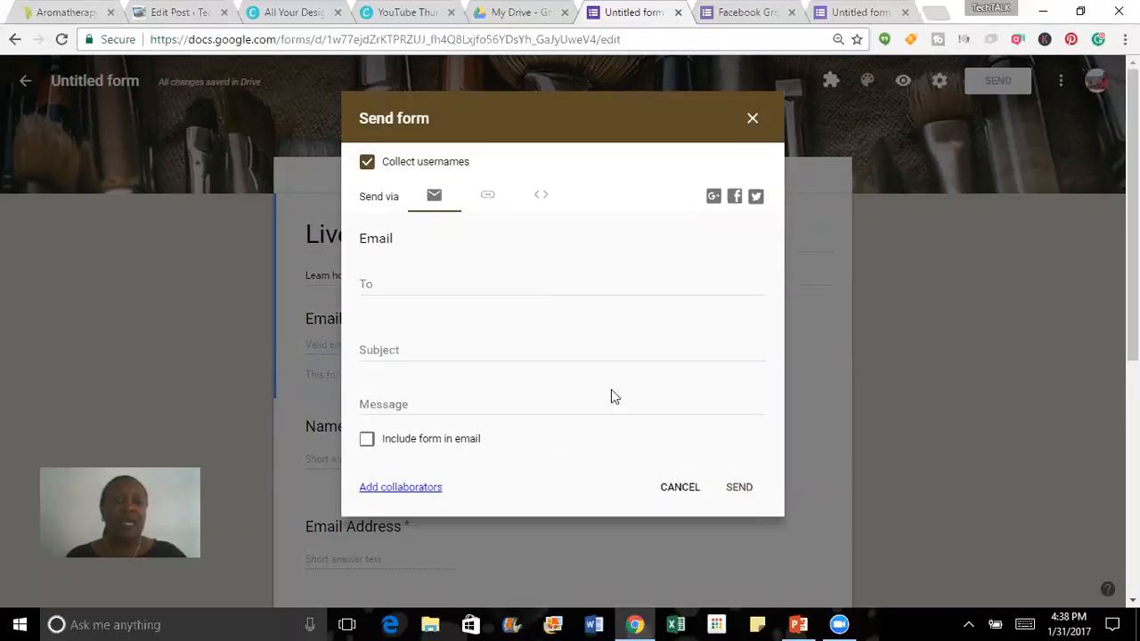
{"action": "left_click", "coordinate": [486, 197]}
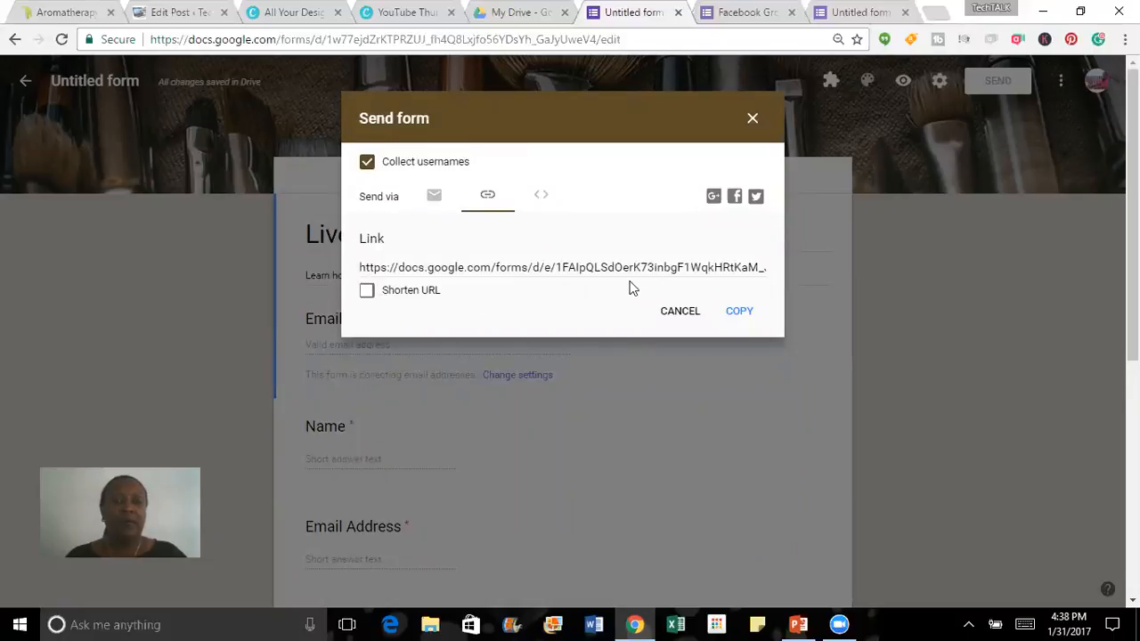
{"action": "left_click", "coordinate": [366, 292]}
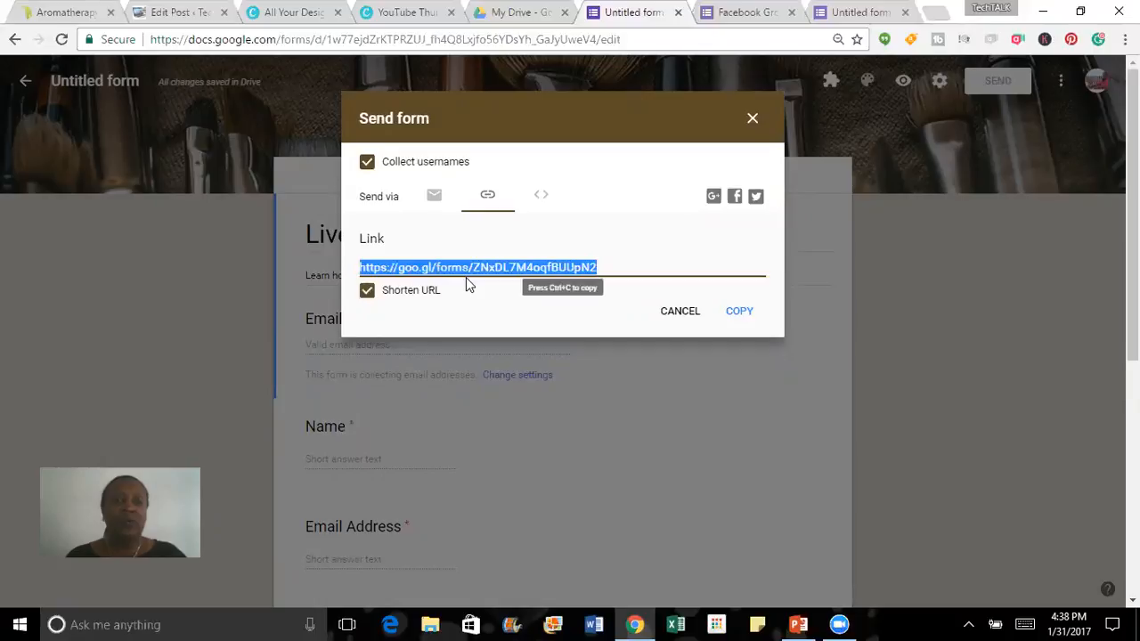
{"action": "left_click", "coordinate": [540, 198]}
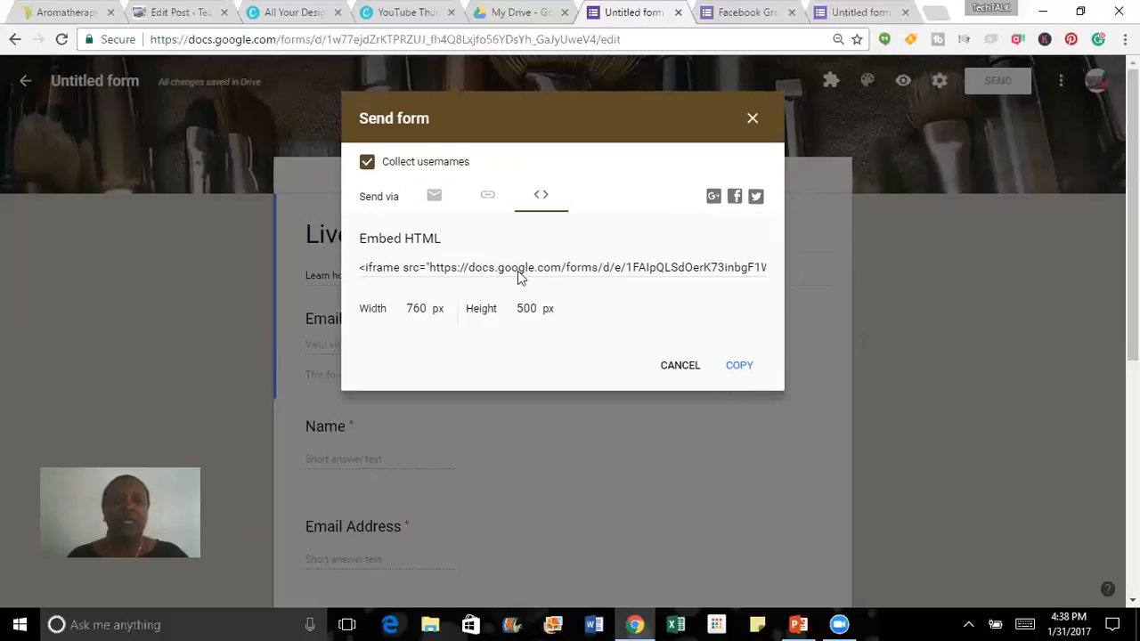
{"action": "left_click", "coordinate": [680, 366]}
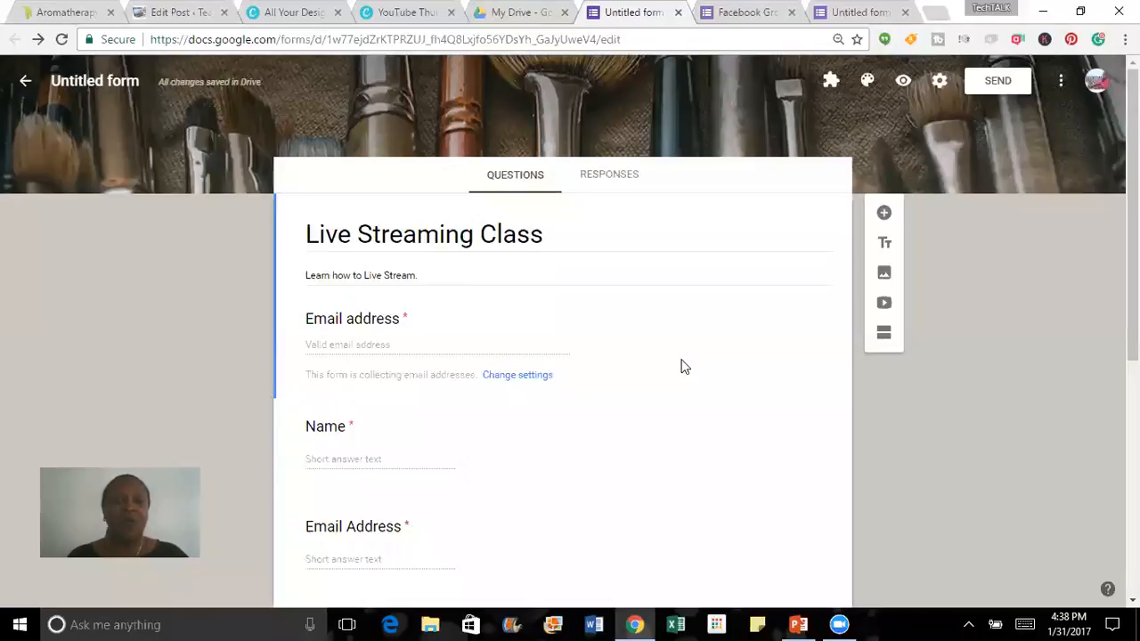